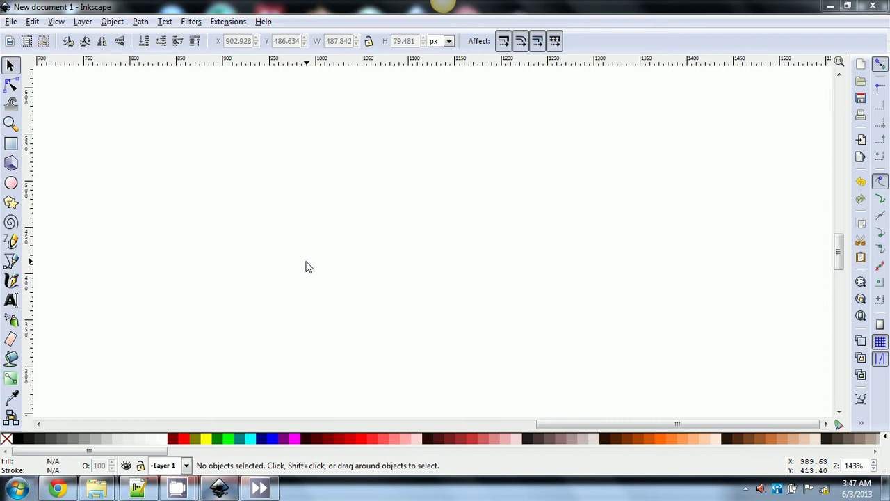
Draw a red ellipse with a black outline, about 120 px wide, with its arc ending at about 343°.
left_click(11, 183)
left_click_drag(194, 181, 305, 299)
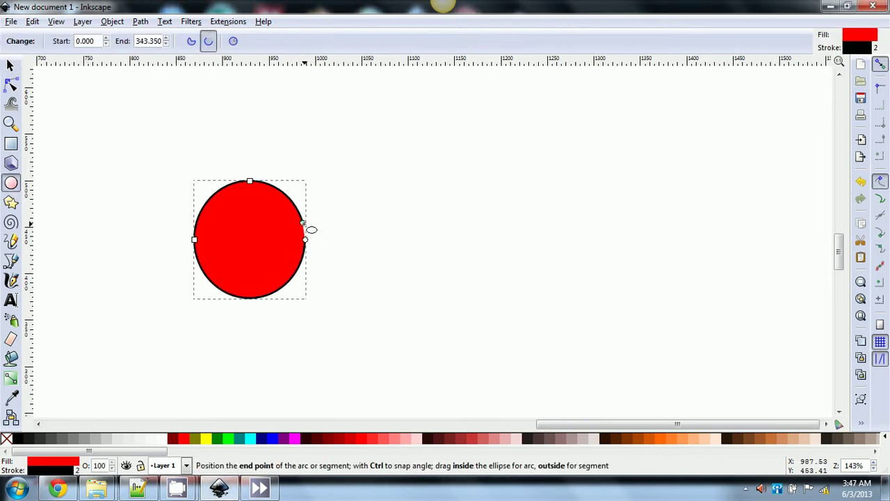
Switch to Chrome and clear the web address of the open fonts page.
left_click(70, 488)
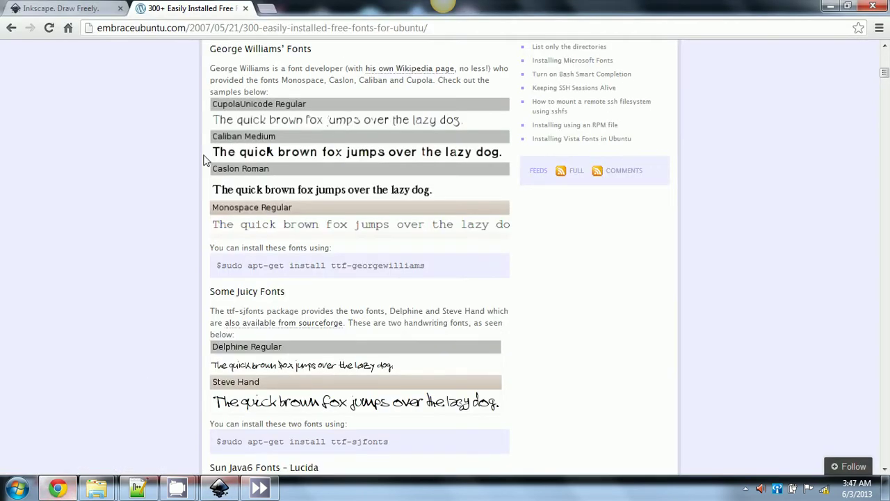
double_click(247, 28)
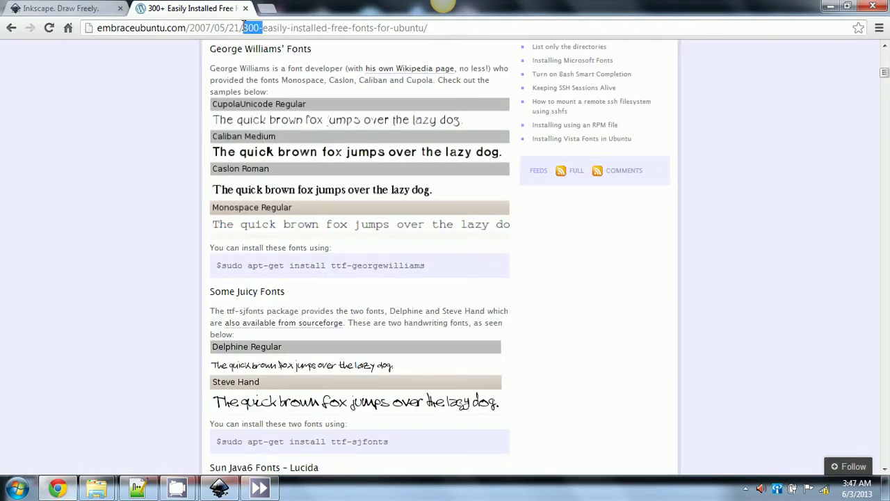
double_click(243, 28)
double_click(244, 27)
double_click(244, 26)
left_click_drag(437, 27, 145, 26)
key("BackSpace")
key("BackSpace")
key("BackSpace")
key("BackSpace")
key("BackSpace")
key("BackSpace")
key("BackSpace")
key("BackSpace")
key("BackSpace")
key("BackSpace")
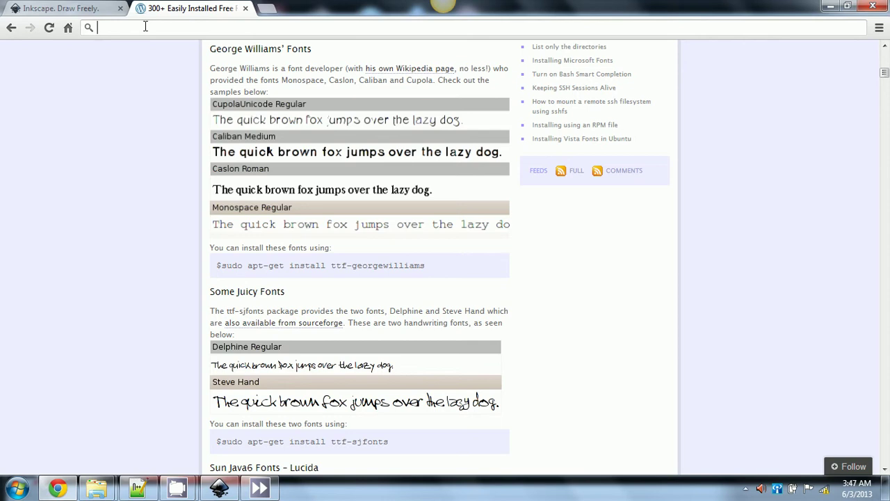
Search Google for "inkscape projects" and show the image results.
type("inkscape ")
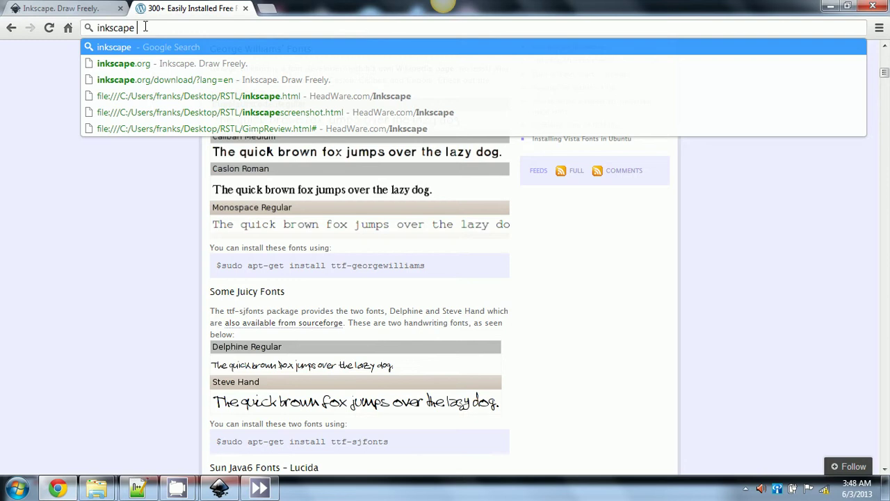
type("prjoe")
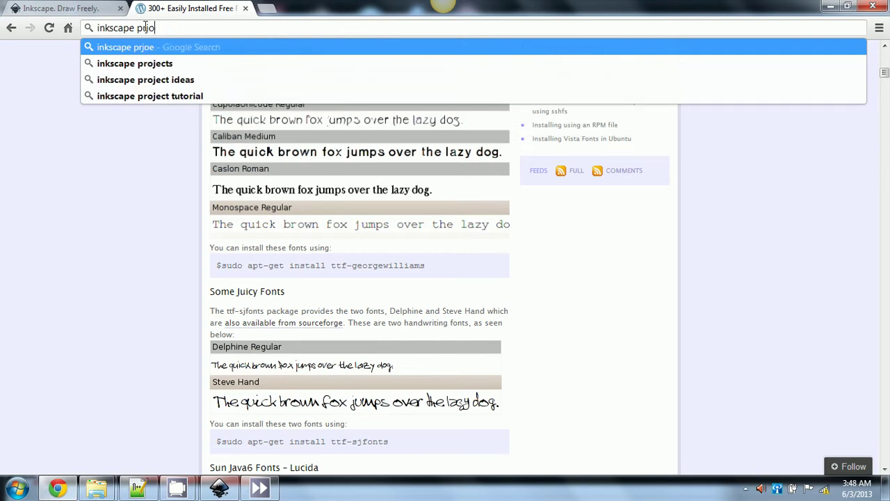
key("BackSpace")
key("BackSpace")
key("BackSpace")
type("oject")
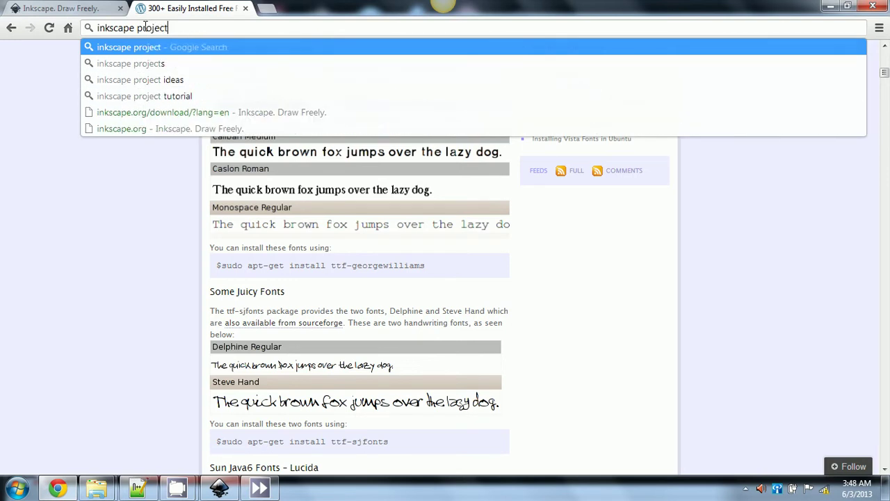
type("s")
key("Return")
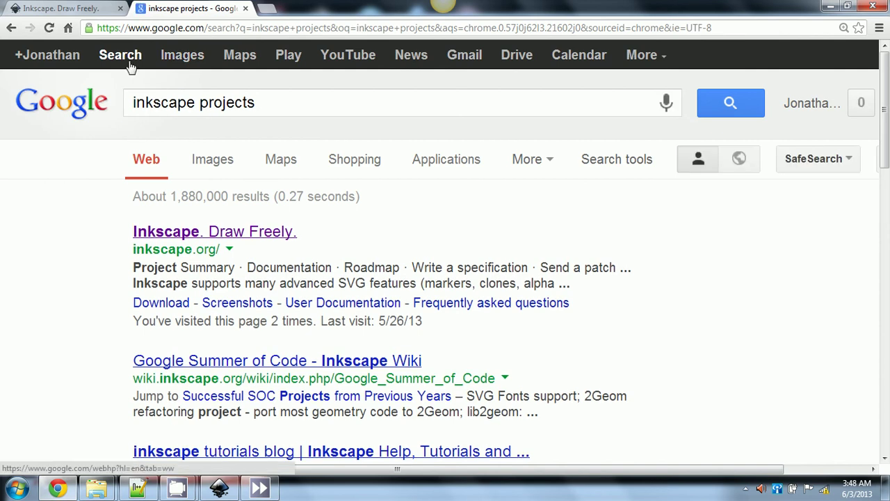
left_click(199, 61)
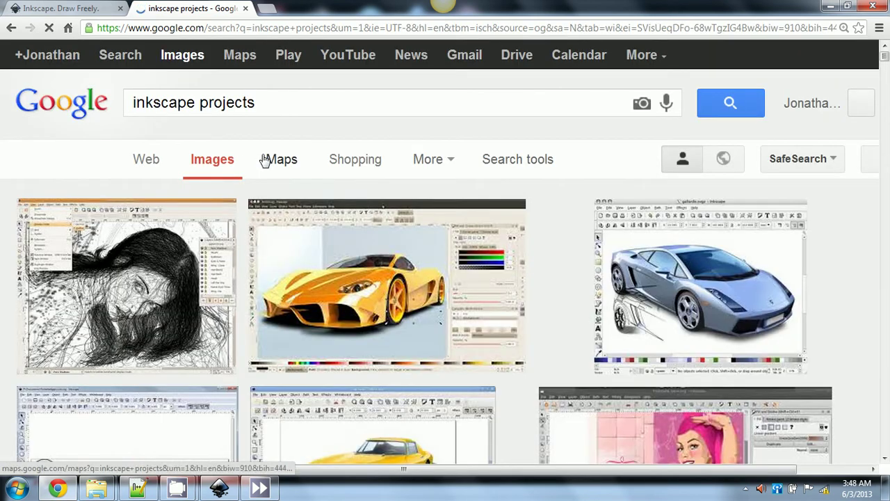
Look through the image results for examples of Inkscape artwork, such as cars, portraits and lettering, and return to the first results.
scroll(264, 160, "down", 1)
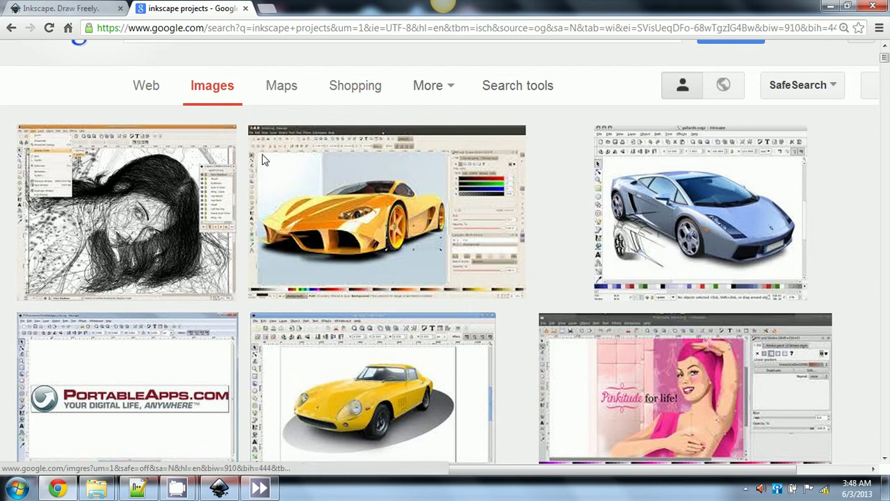
scroll(263, 160, "down", 1)
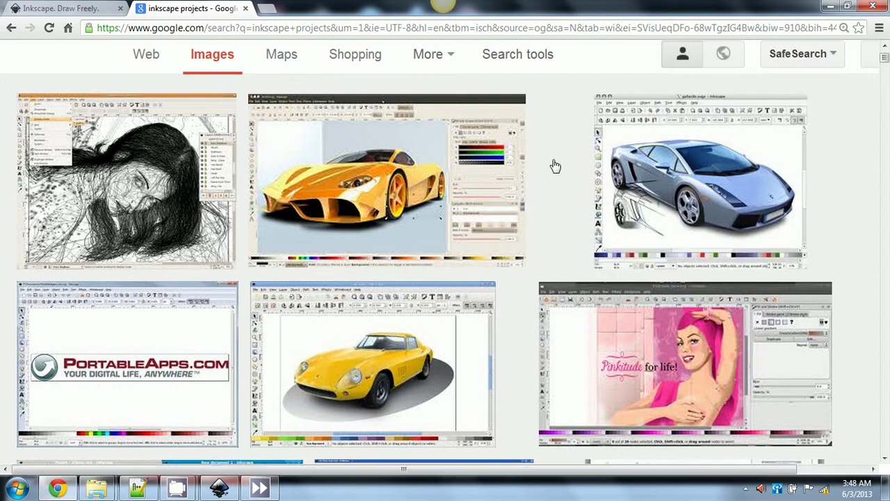
scroll(554, 166, "down", 3)
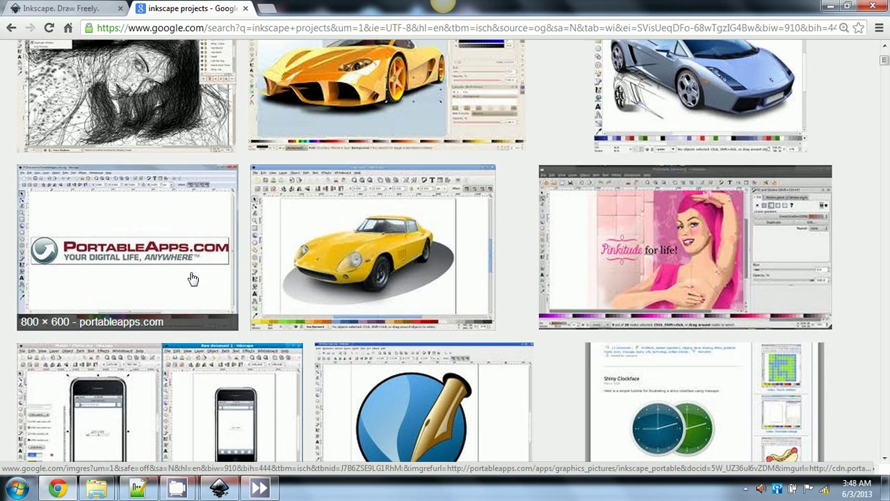
scroll(193, 279, "down", 4)
scroll(193, 279, "down", 2)
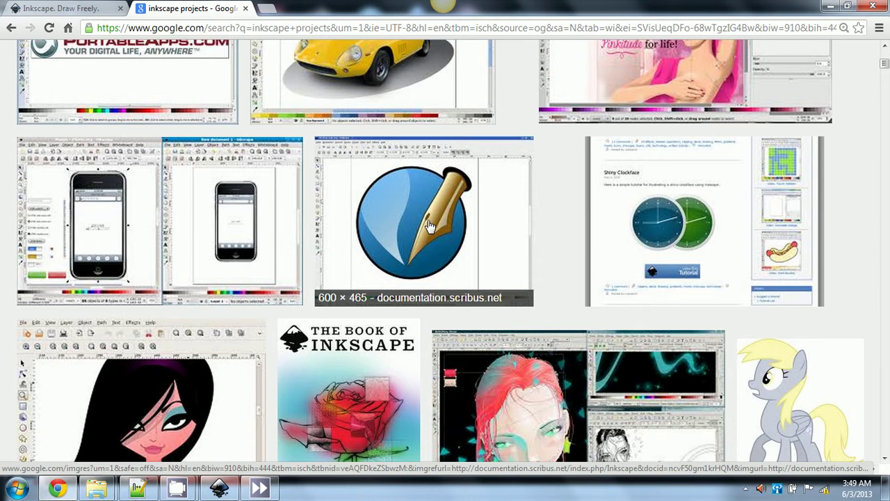
scroll(429, 226, "down", 3)
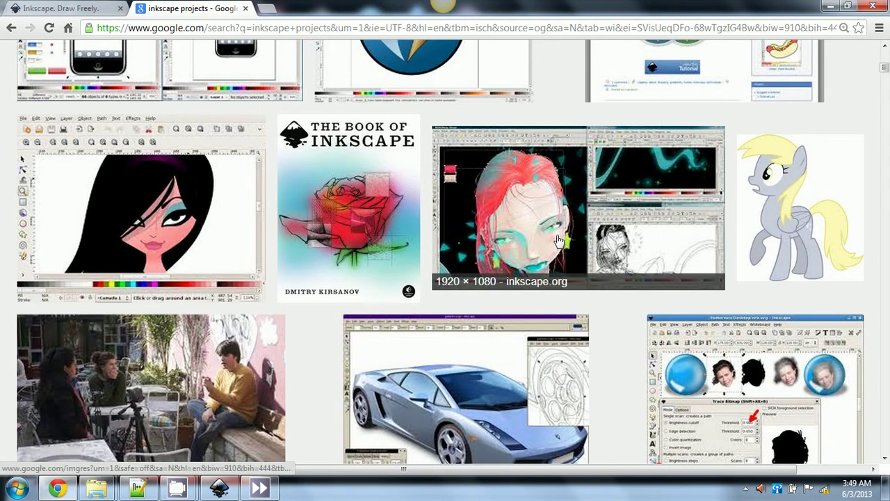
scroll(558, 240, "down", 5)
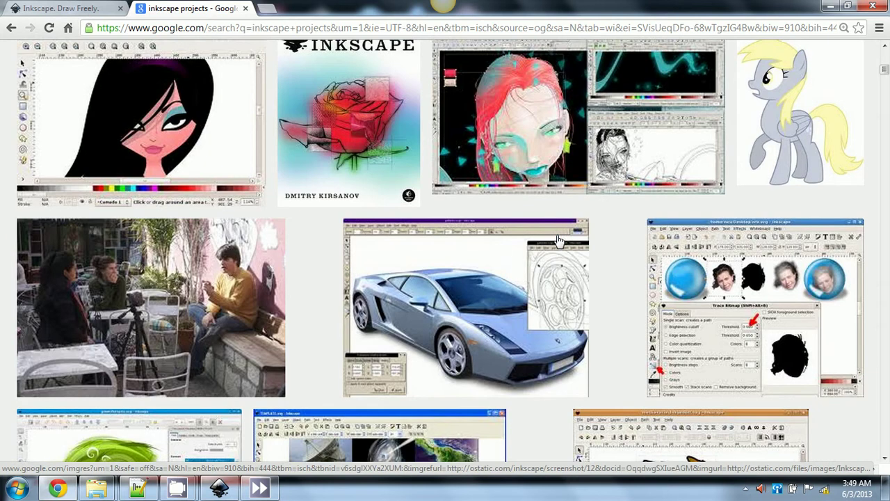
scroll(558, 240, "down", 3)
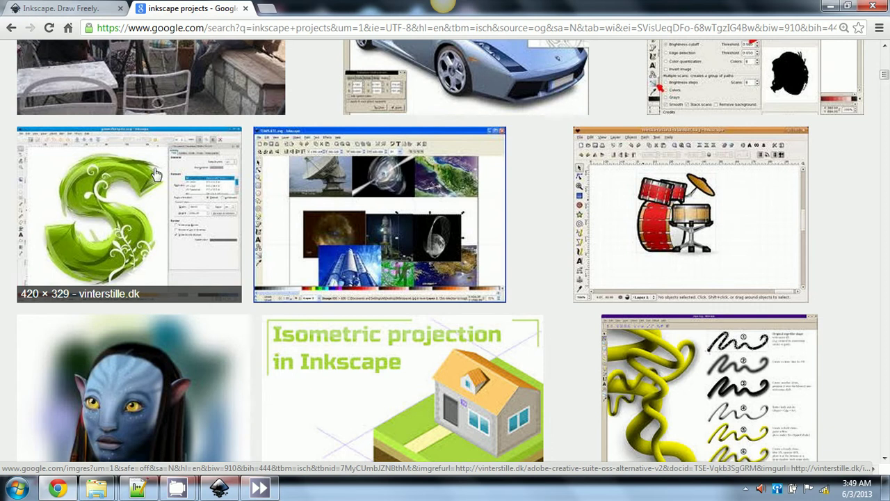
scroll(156, 174, "down", 1)
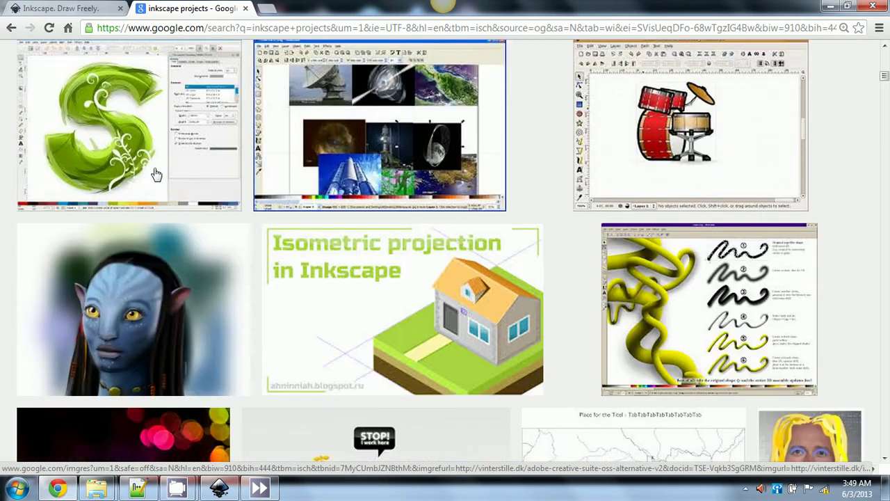
scroll(156, 174, "up", 1)
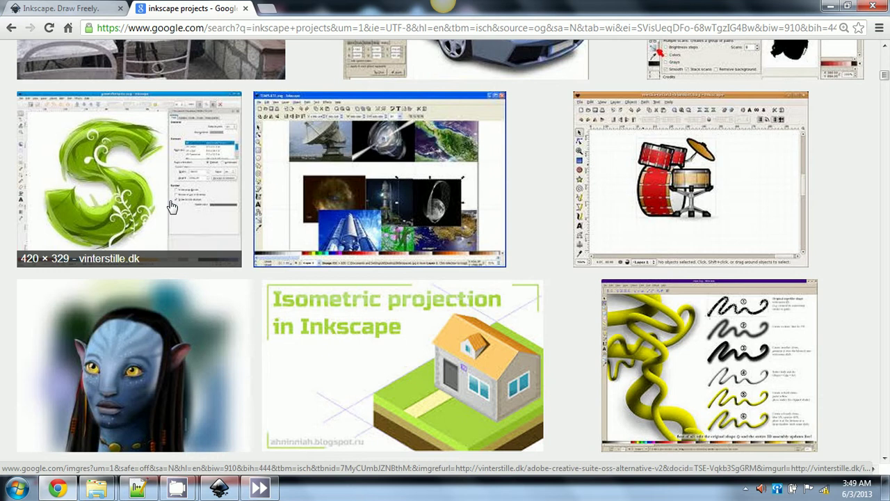
scroll(172, 206, "down", 2)
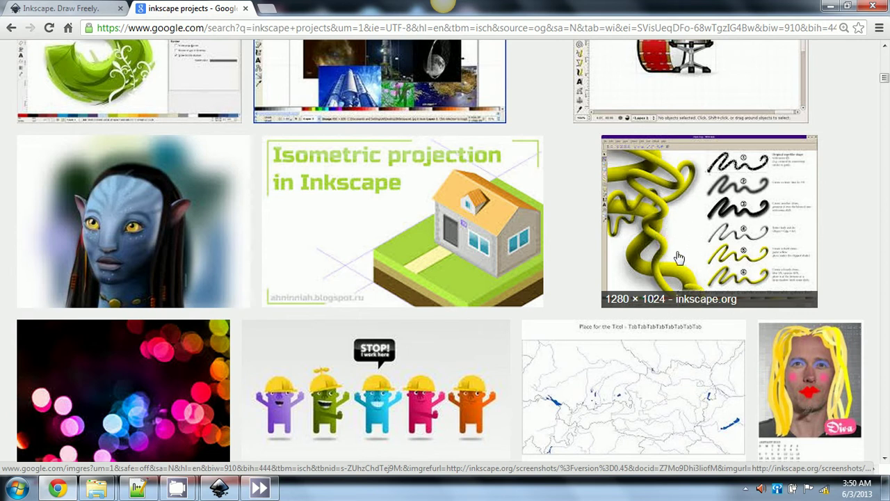
scroll(679, 258, "down", 3)
scroll(680, 258, "down", 2)
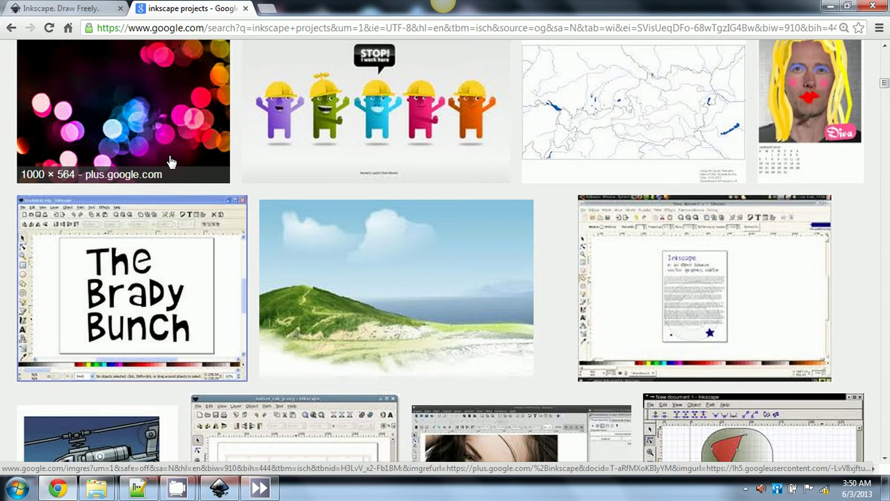
scroll(169, 139, "up", 1)
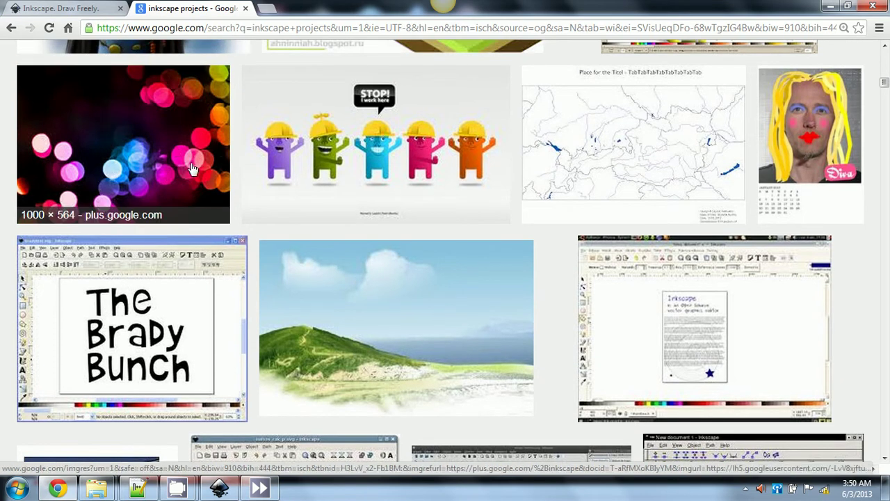
scroll(192, 169, "down", 5)
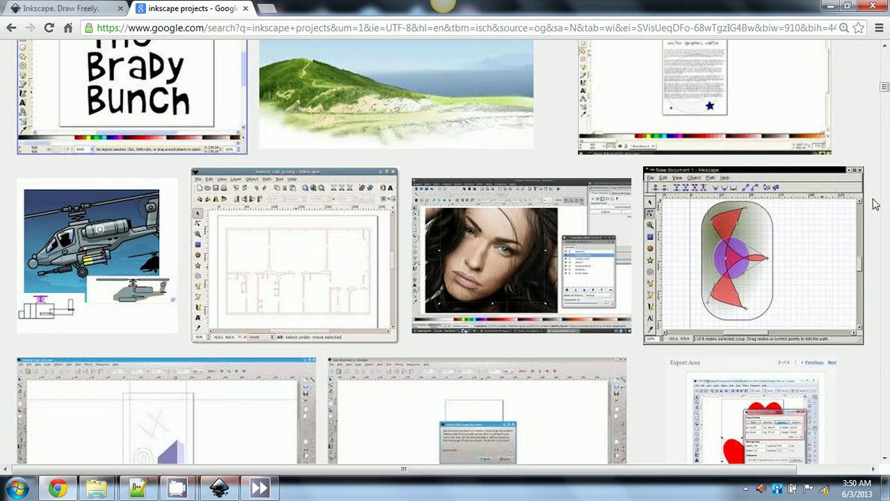
scroll(787, 277, "up", 4)
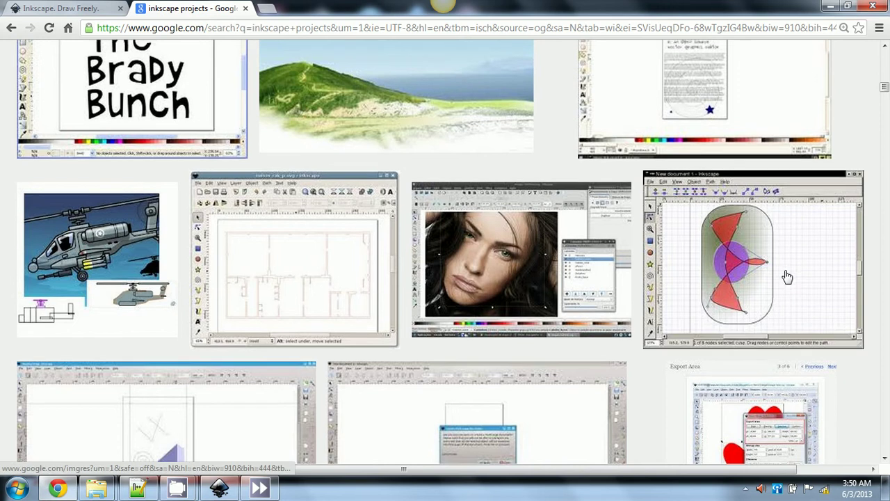
scroll(787, 277, "up", 5)
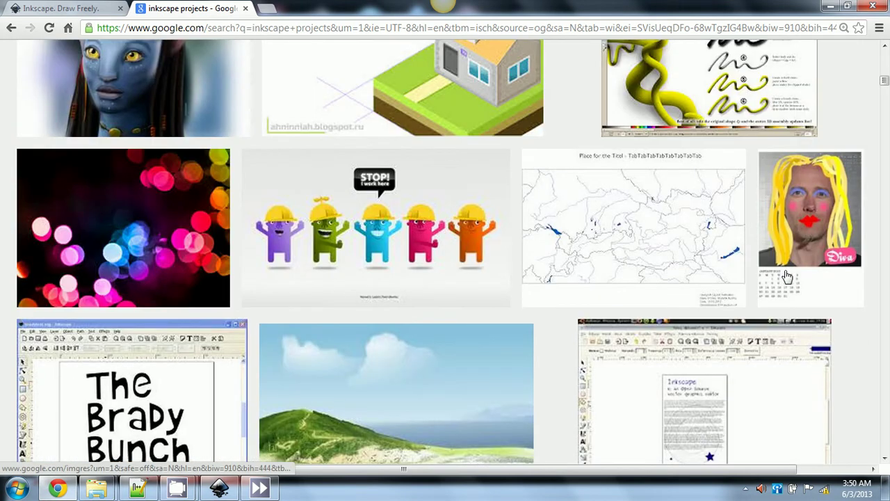
scroll(786, 276, "up", 7)
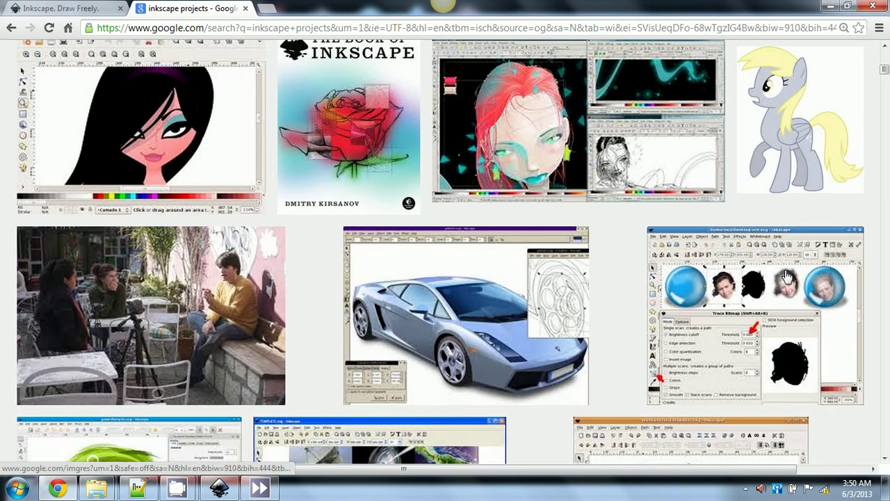
left_click_drag(786, 276, 786, 272)
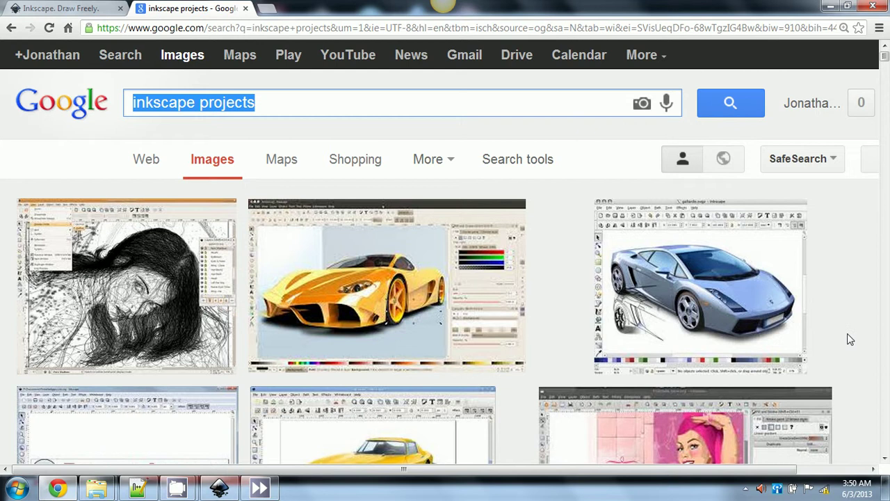
Examine the image results further down for more kinds of Inkscape projects, and switch back to the Inkscape drawing.
scroll(851, 341, "down", 7)
scroll(849, 340, "down", 9)
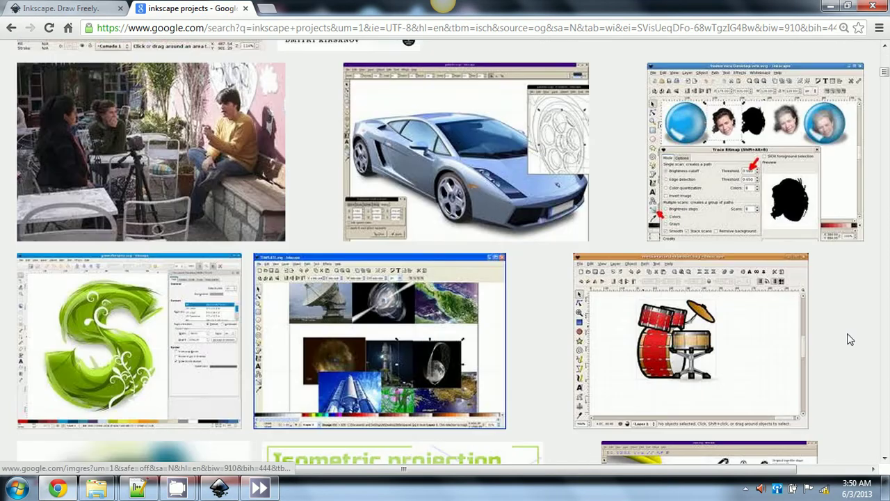
scroll(850, 340, "down", 7)
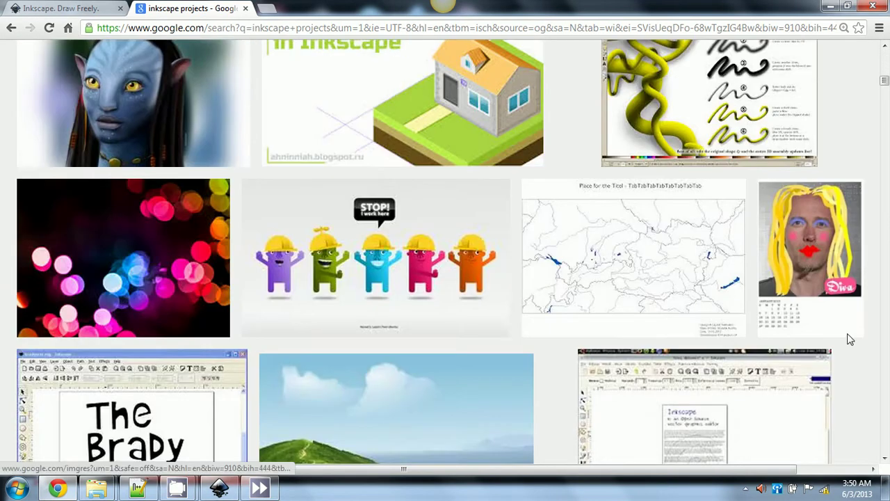
scroll(847, 335, "down", 1)
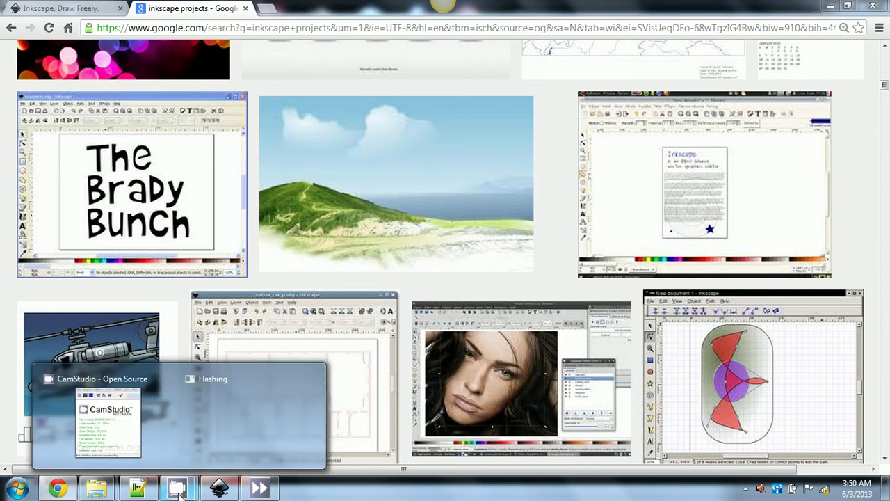
mouse_move(95, 412)
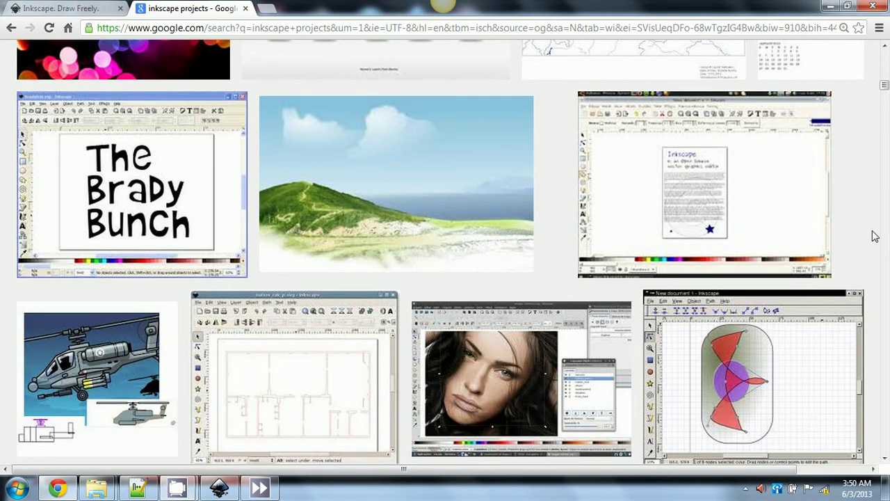
scroll(872, 237, "down", 3)
scroll(874, 238, "down", 6)
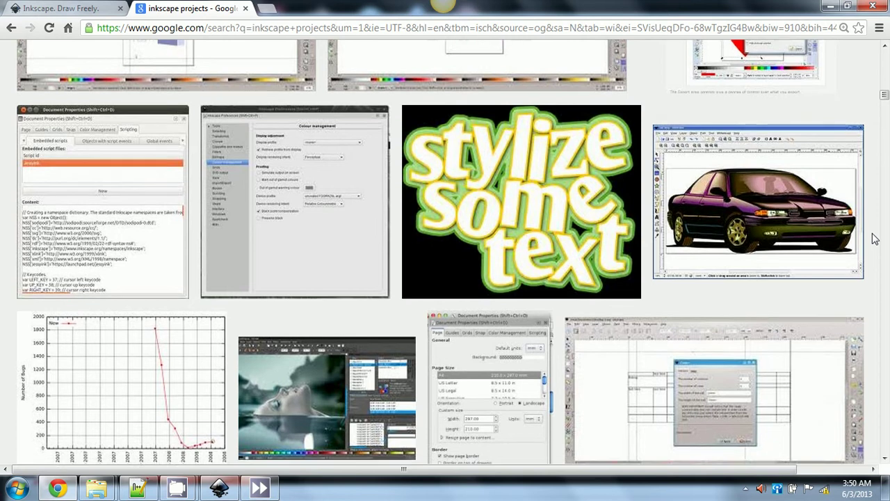
scroll(874, 238, "down", 5)
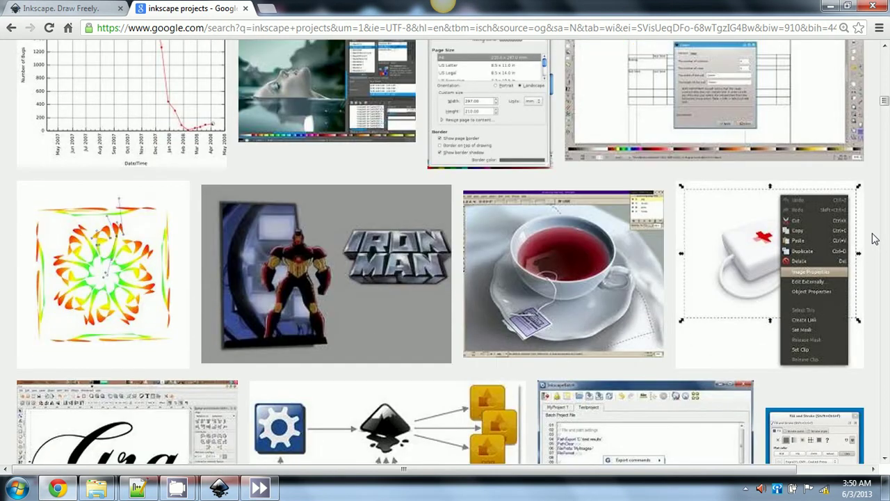
scroll(874, 238, "down", 5)
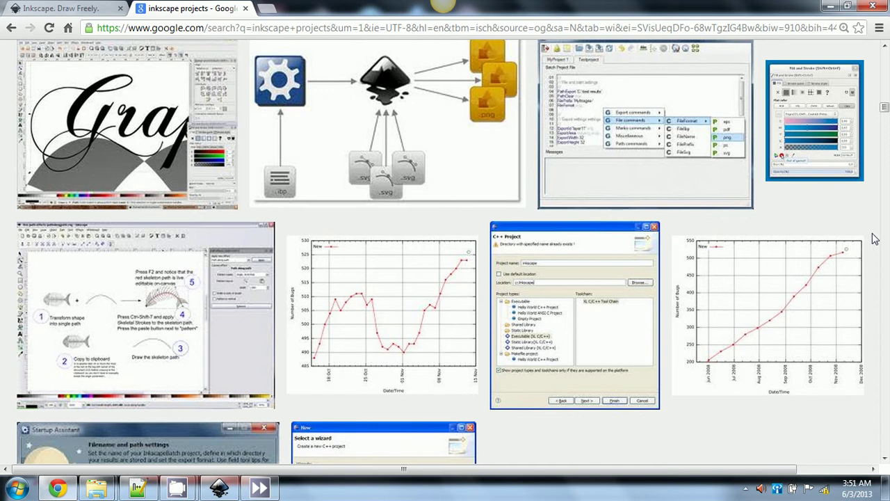
scroll(874, 239, "down", 5)
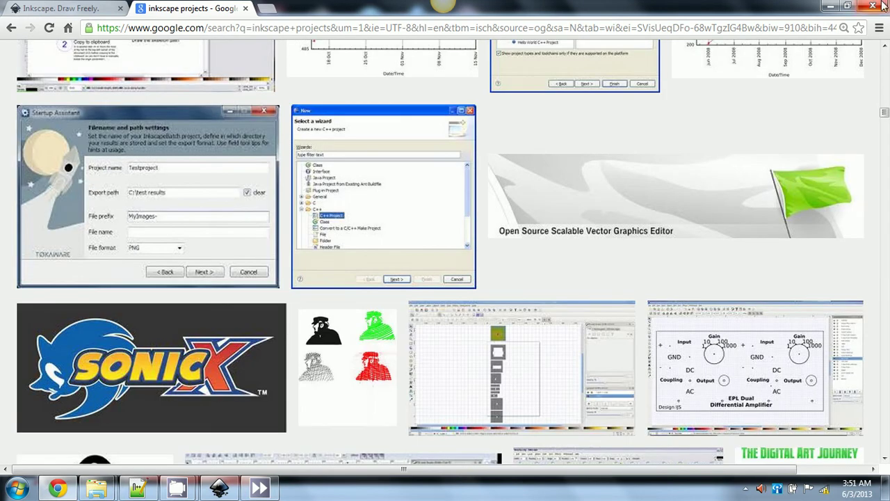
left_click(831, 6)
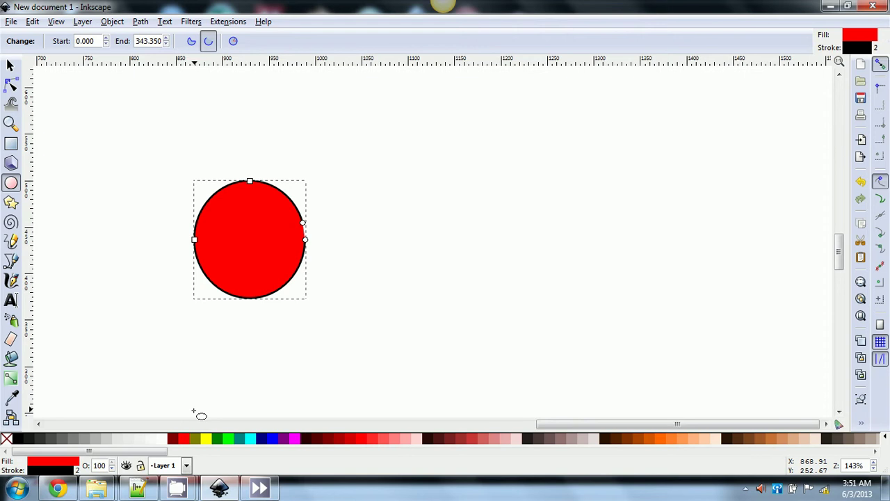
left_click(11, 144)
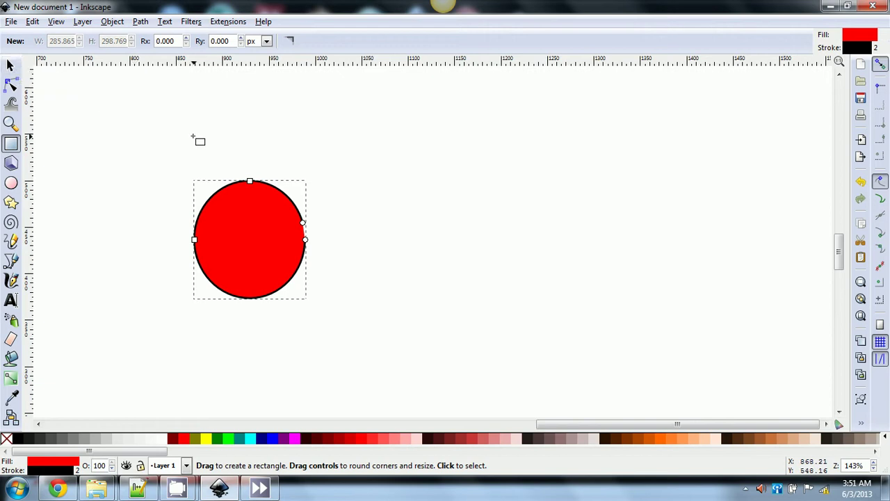
left_click(10, 66)
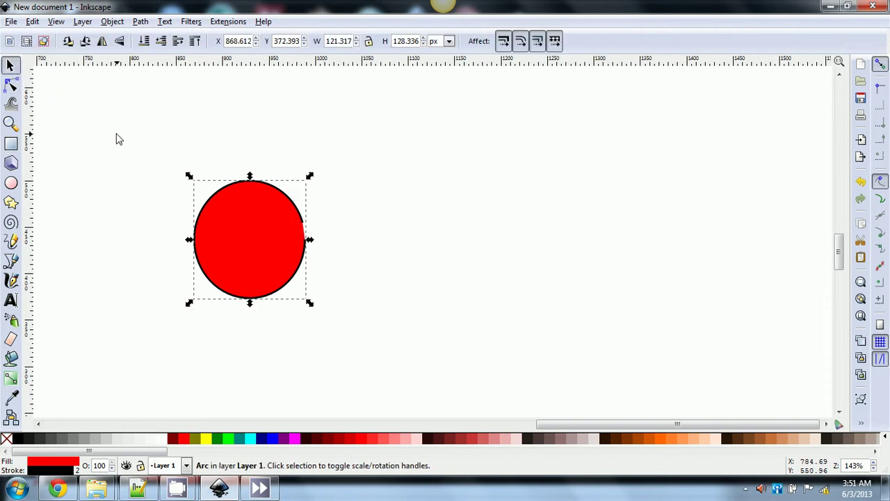
left_click(116, 140)
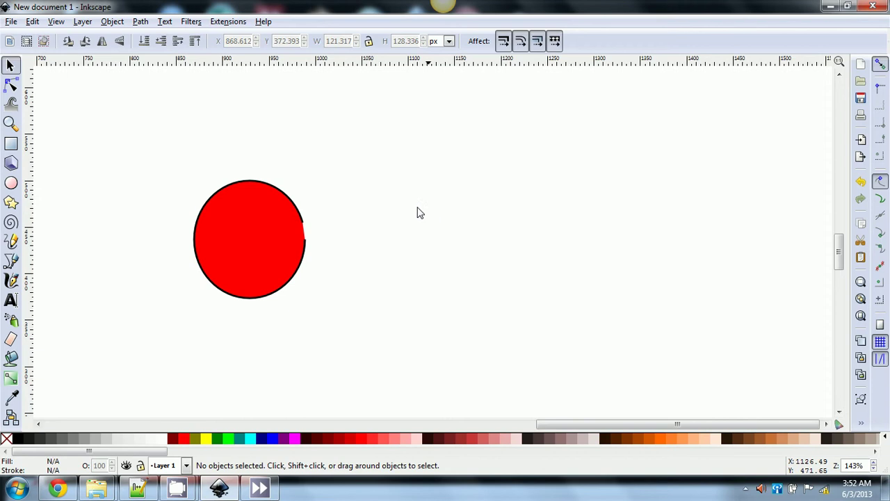
Select the red arc, move its end point to its start point, and make the shape a whole ellipse.
left_click(295, 231)
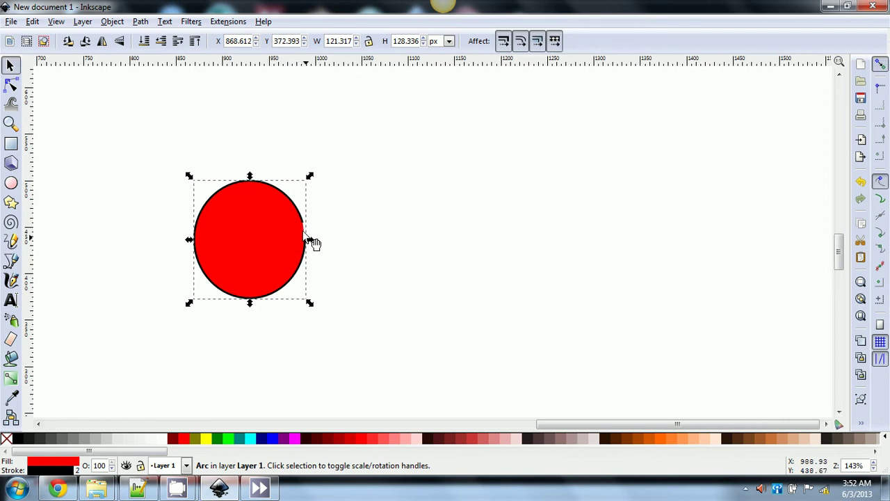
left_click(11, 85)
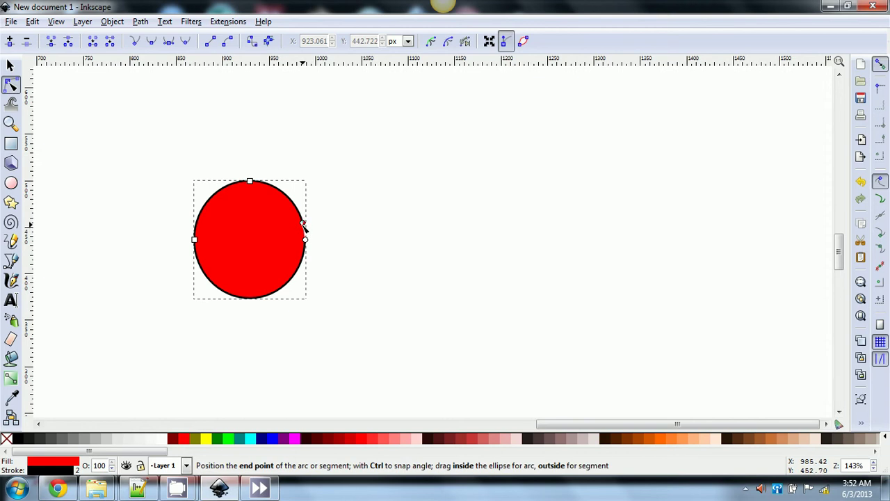
mouse_move(303, 225)
left_mouse_down()
mouse_move(294, 201)
mouse_move(319, 217)
mouse_move(272, 181)
mouse_move(306, 240)
left_mouse_up()
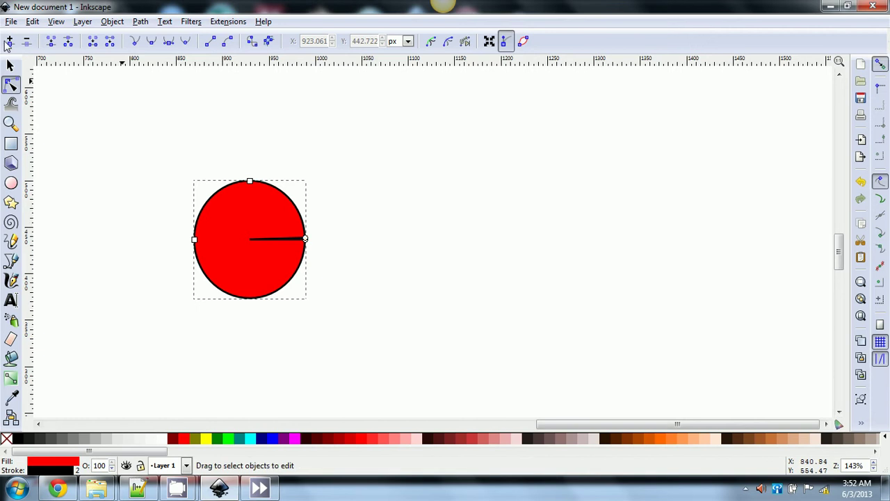
left_click(11, 182)
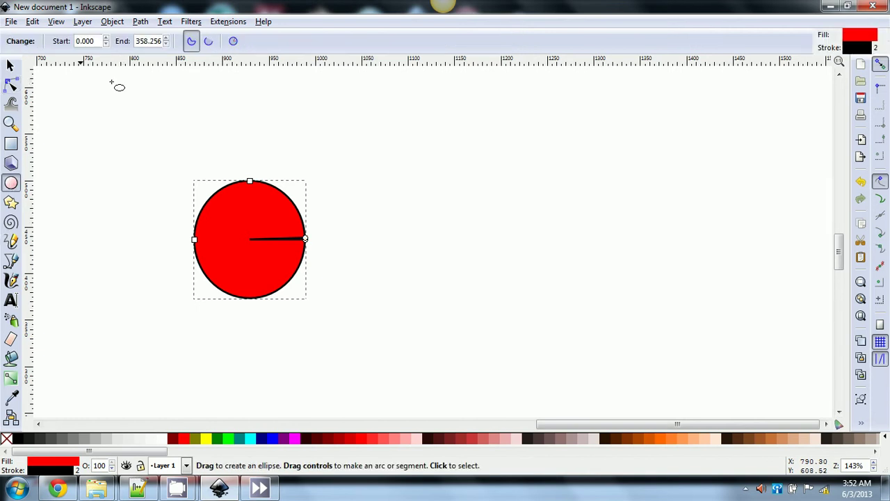
left_click(191, 42)
left_click(233, 42)
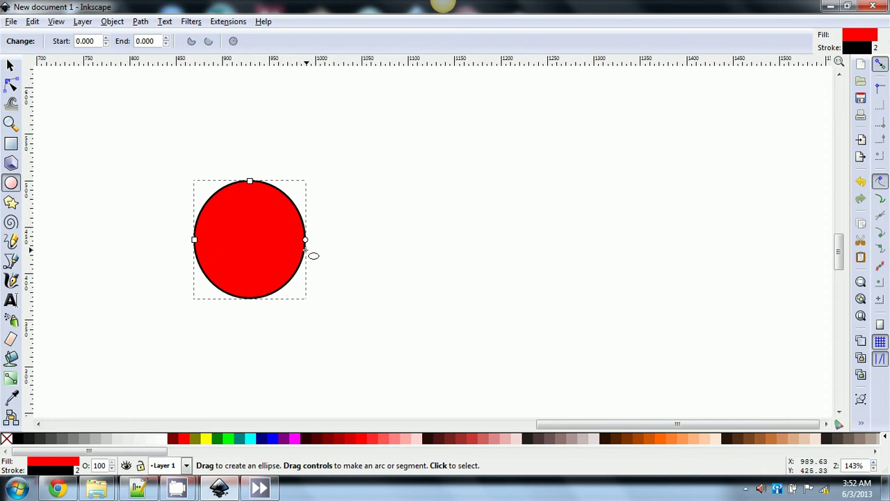
Open a wedge in the red ellipse with an end angle of about 344.5, and make the ellipse whole again.
mouse_move(305, 239)
left_mouse_down()
mouse_move(308, 206)
mouse_move(310, 224)
left_mouse_up()
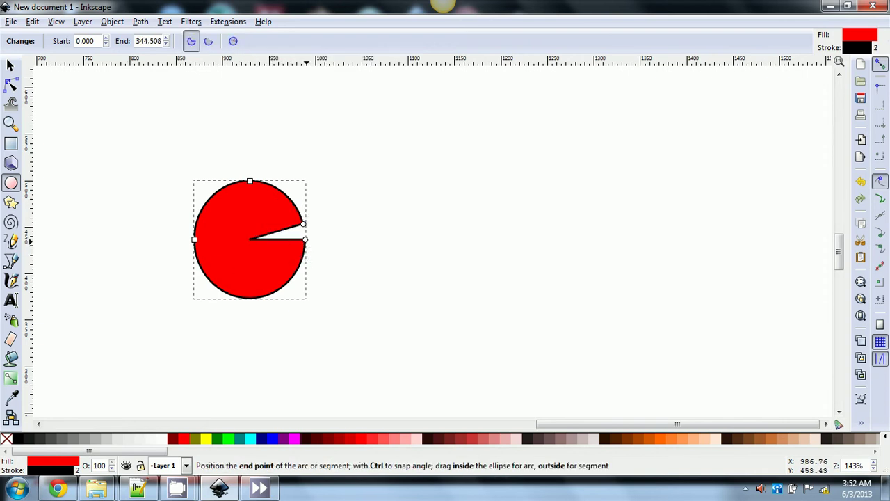
left_click(233, 41)
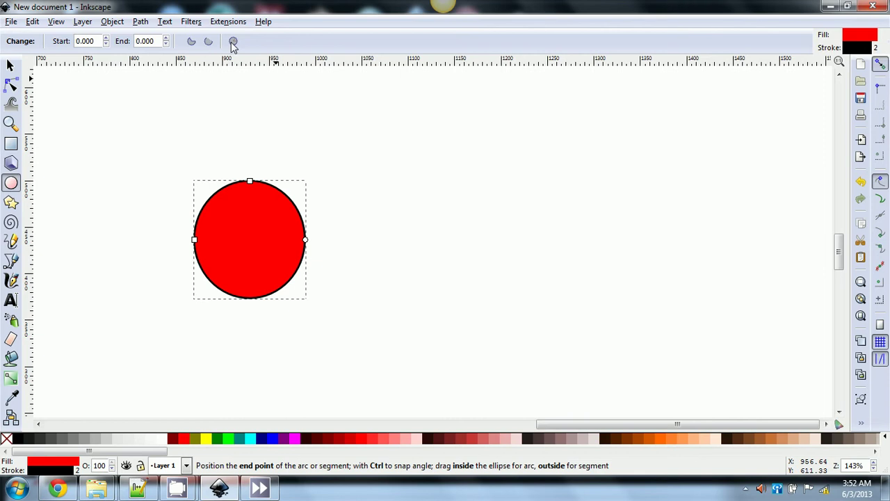
left_click(10, 65)
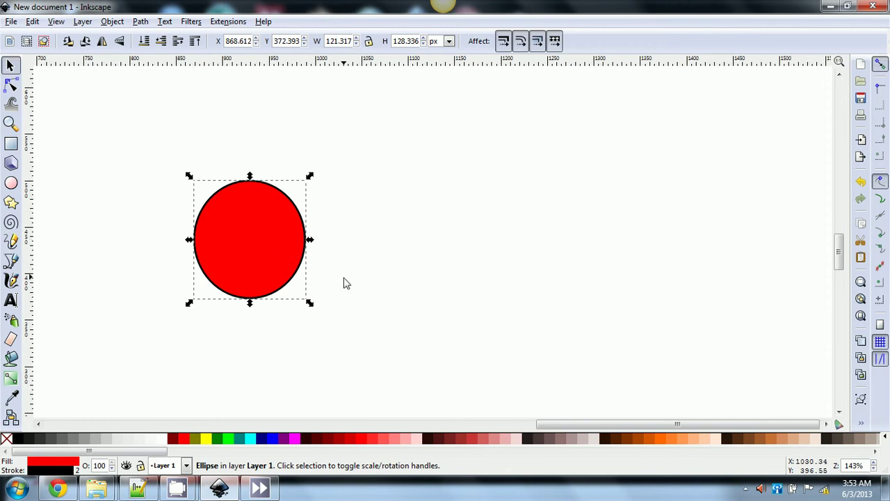
Draw a red rectangle about 279 px wide and 307 px high that covers the ellipse.
left_click_drag(147, 131, 366, 419)
left_click(11, 144)
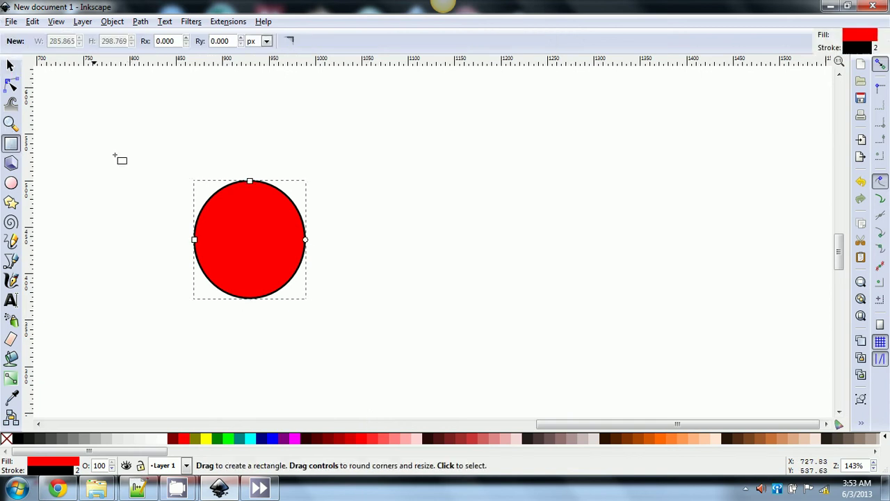
left_click_drag(114, 108, 371, 390)
left_click(10, 66)
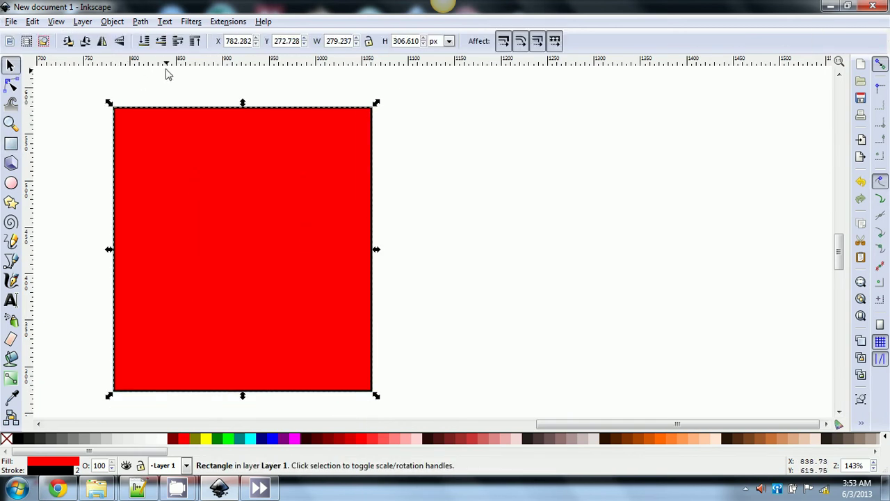
Lower the rectangle behind the ellipse and fill the ellipse with Lime (#00FF00).
left_click(144, 41)
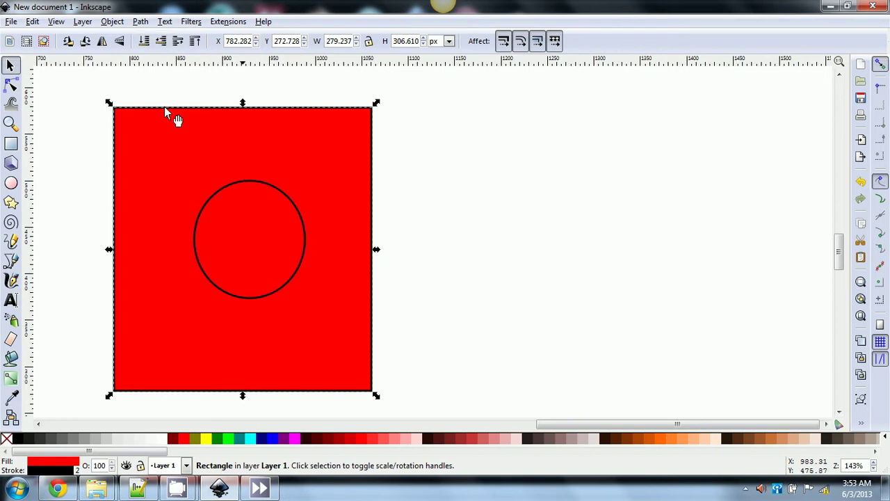
left_click(225, 218)
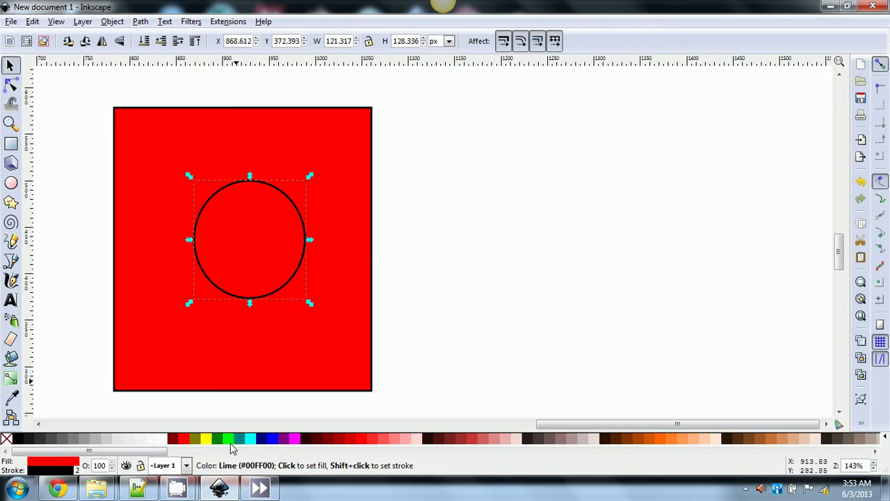
left_click(229, 438)
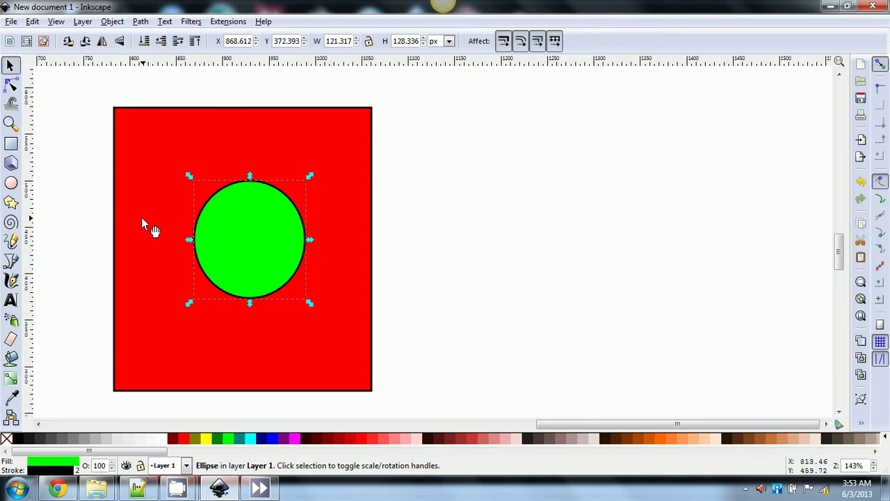
Move both shapes together about 12 px to the right, and shift the rectangle alone about 6 px right and 13 px up.
key("ctrl+a")
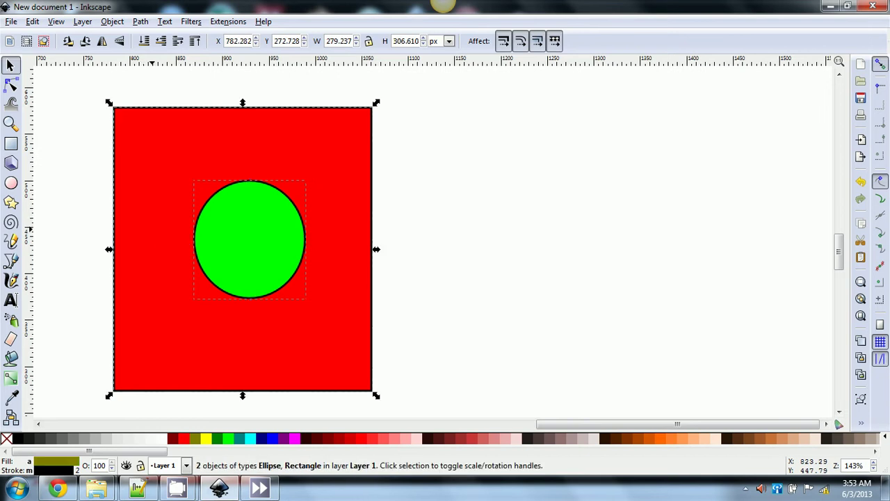
mouse_move(153, 237)
left_mouse_down()
mouse_move(143, 236)
mouse_move(164, 236)
left_mouse_up()
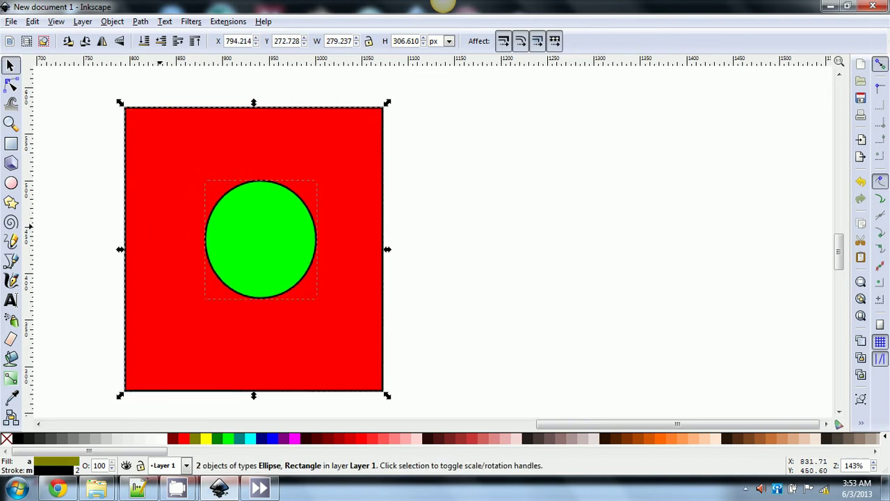
left_click(114, 204)
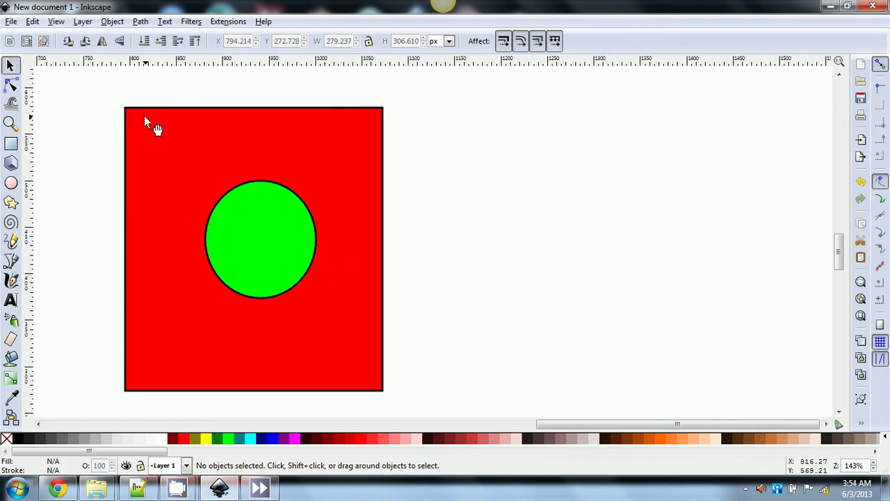
left_click_drag(147, 130, 146, 106)
left_click_drag(201, 185, 152, 112)
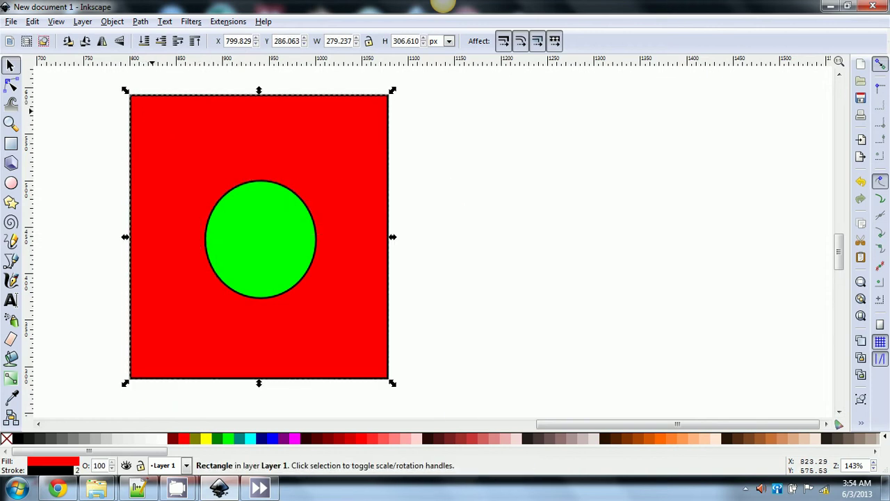
Delete the red rectangle, select the green ellipse, and undo the deletion.
key("Delete")
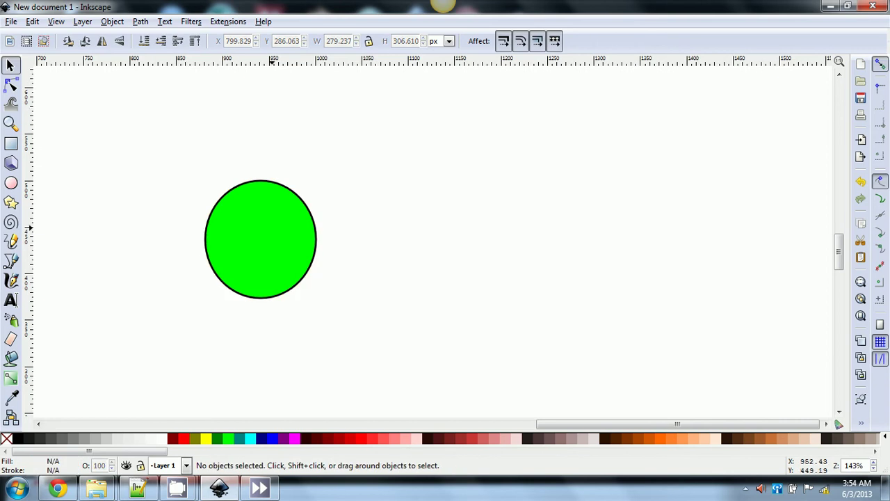
left_click(283, 253)
key("ctrl+z")
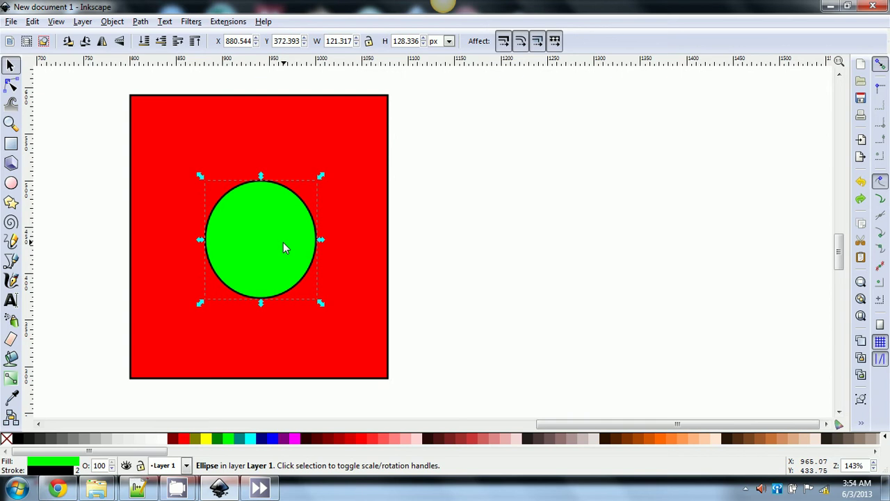
Copy the green ellipse and delete the original from Layer 1.
key("ctrl+c")
key("Delete")
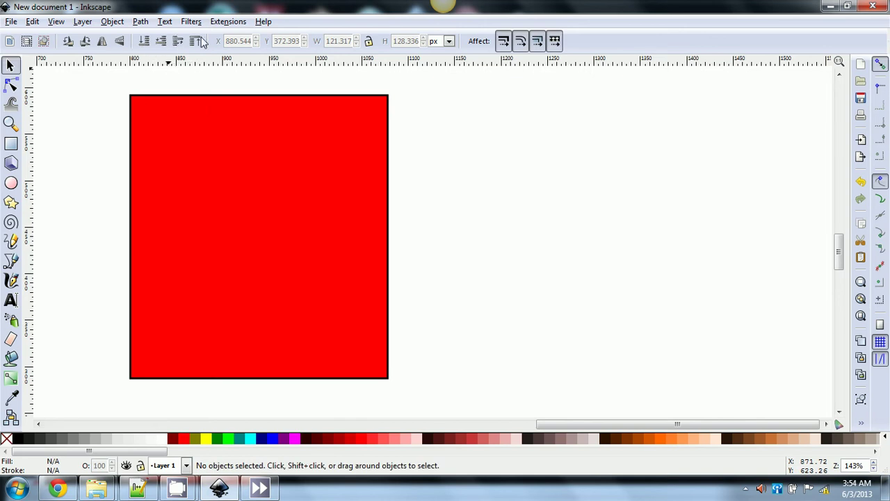
Add a new layer named foreground above the current layer.
left_click(78, 22)
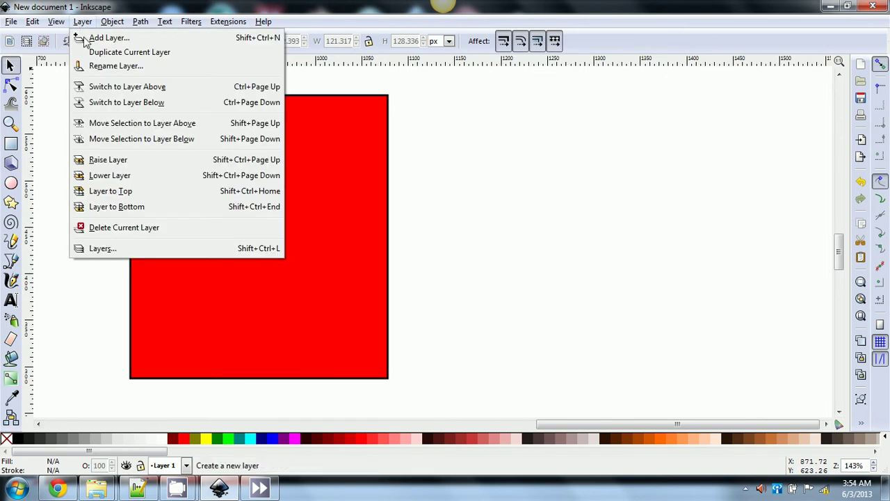
left_click(85, 39)
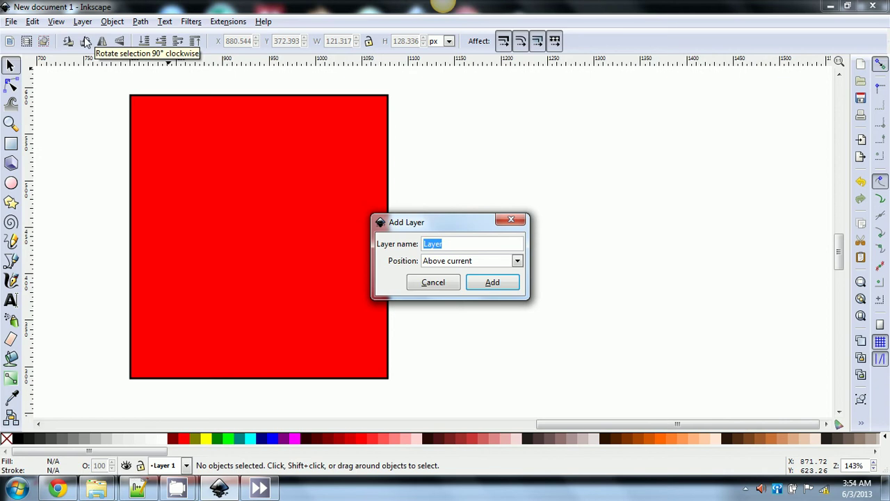
type("fore")
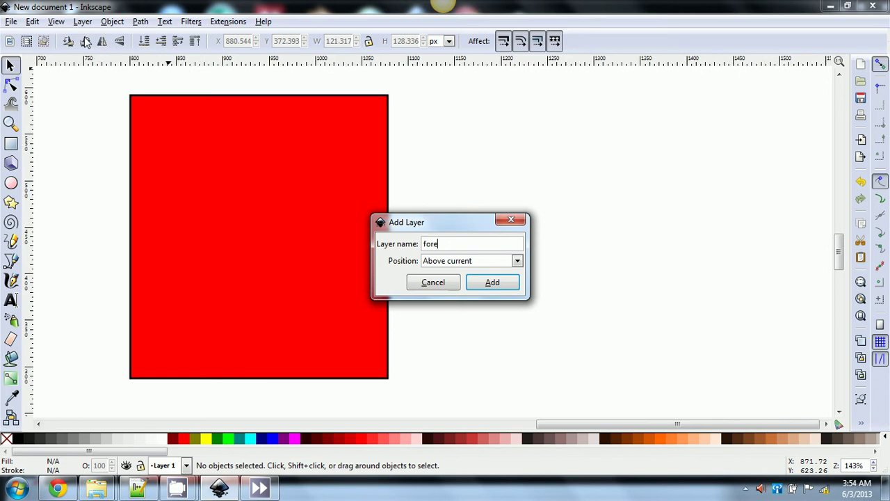
type("ground")
key("Return")
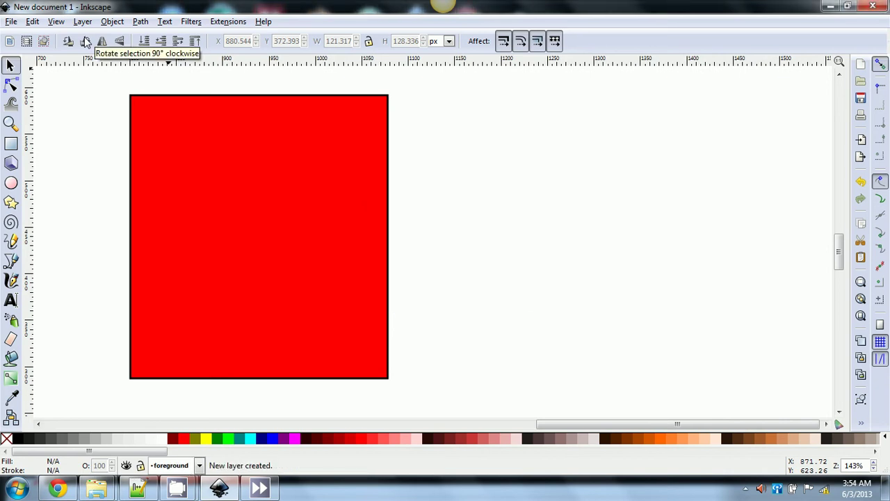
Paste the green ellipse into the foreground layer, place it over the rectangle, and move the rectangle about 39 px right and 6 px up.
key("ctrl+v")
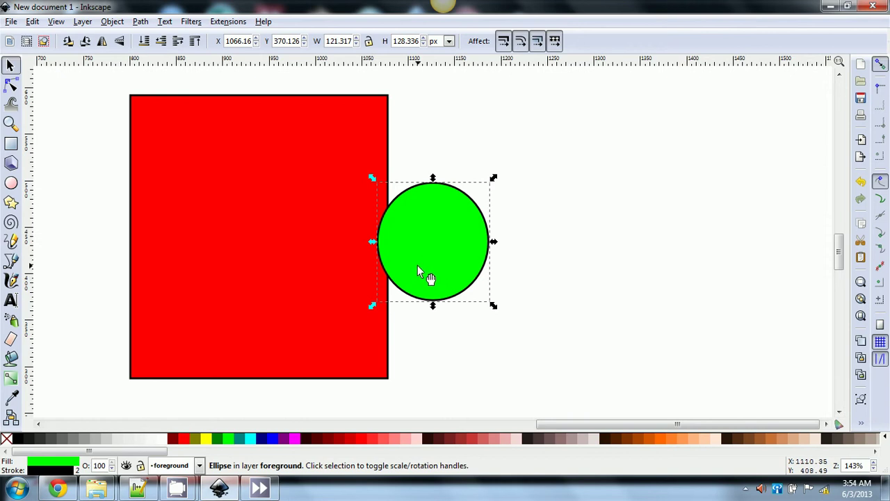
left_click_drag(422, 250, 295, 240)
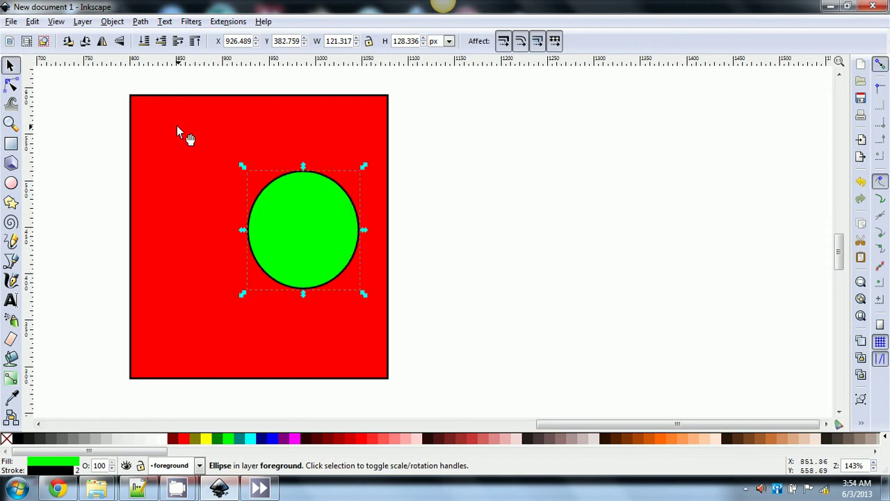
left_click_drag(177, 131, 238, 153)
left_click(95, 150)
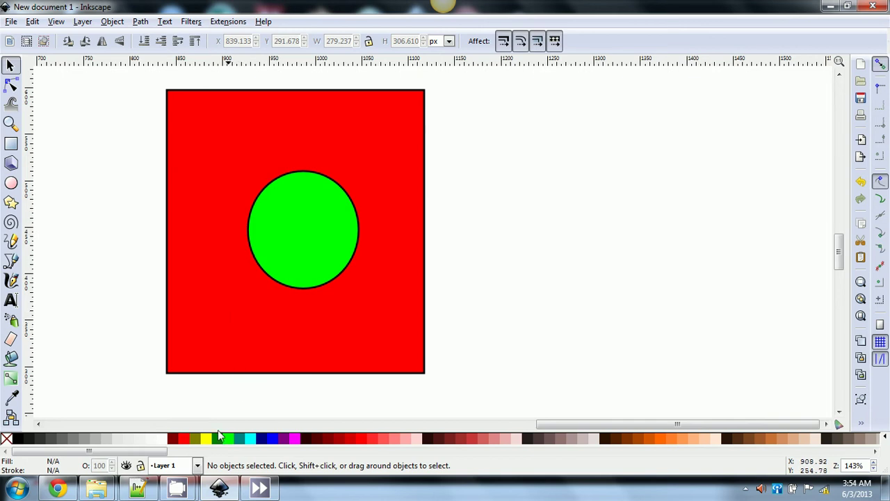
Select the red rectangle, check which layers are available, and lock Layer 1.
left_click(201, 310)
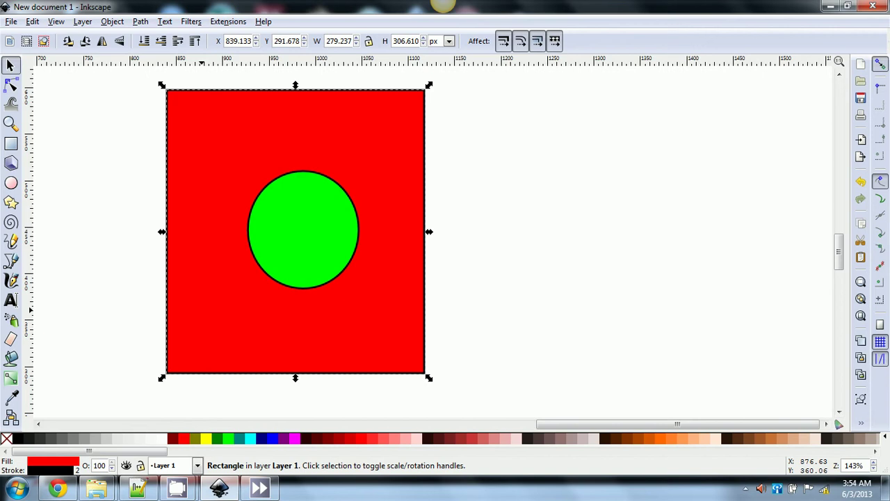
left_click(197, 465)
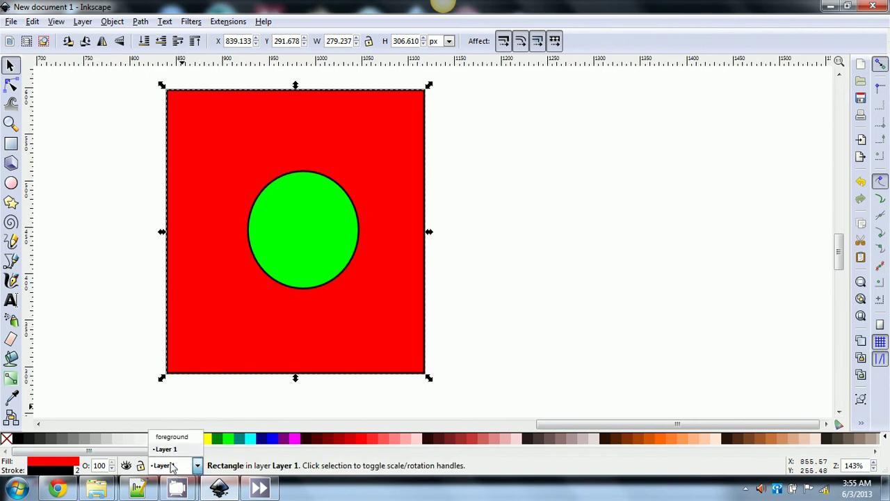
left_click(160, 401)
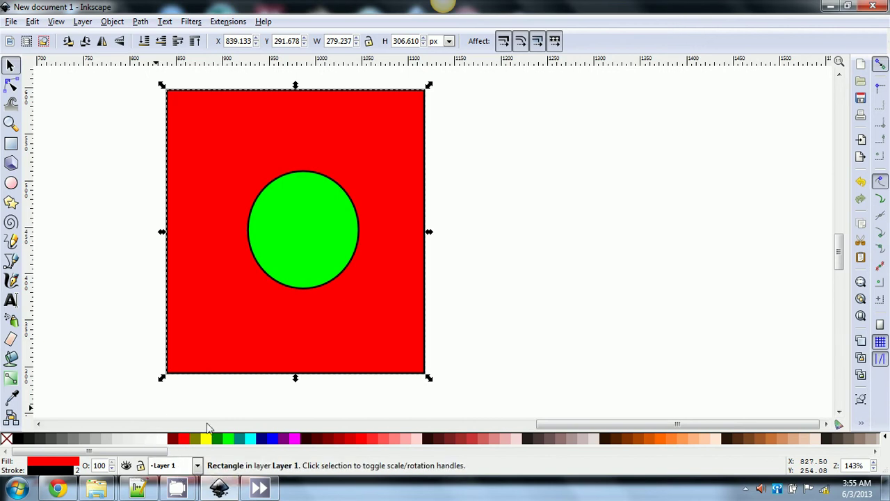
left_click(141, 465)
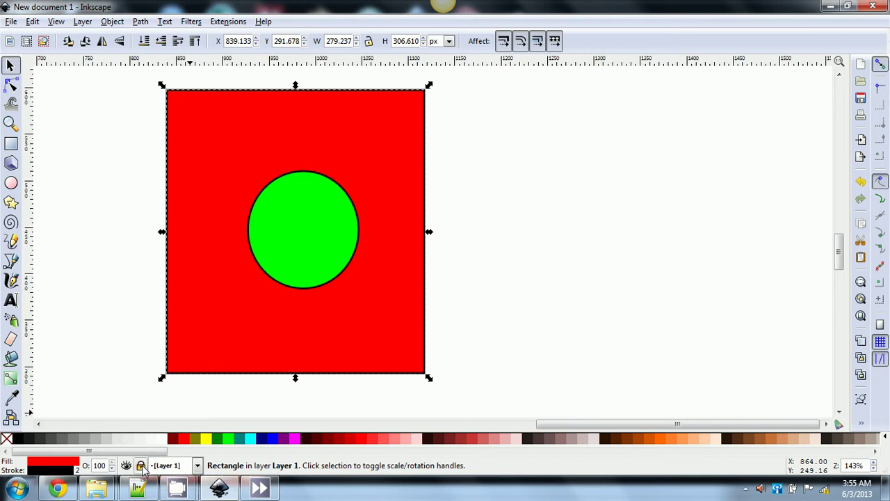
Switch to the foreground layer and rubber-band select the green ellipse, starting over the locked red rectangle.
left_click(197, 465)
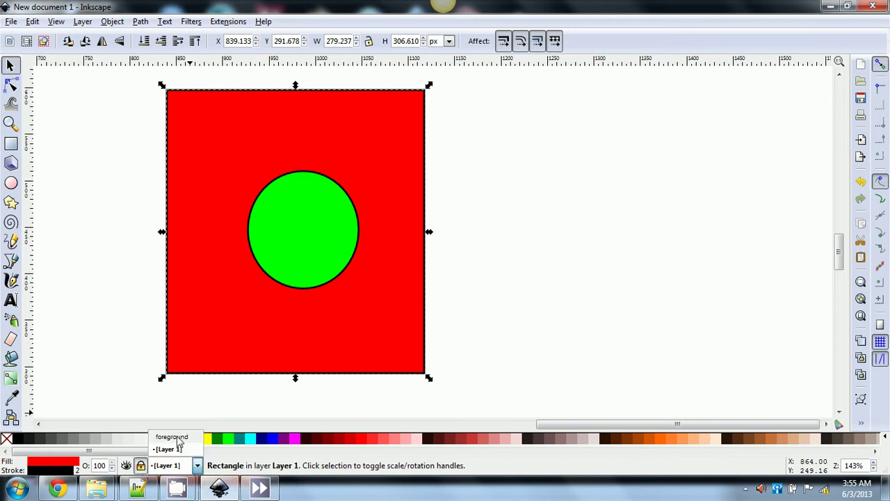
left_click(174, 437)
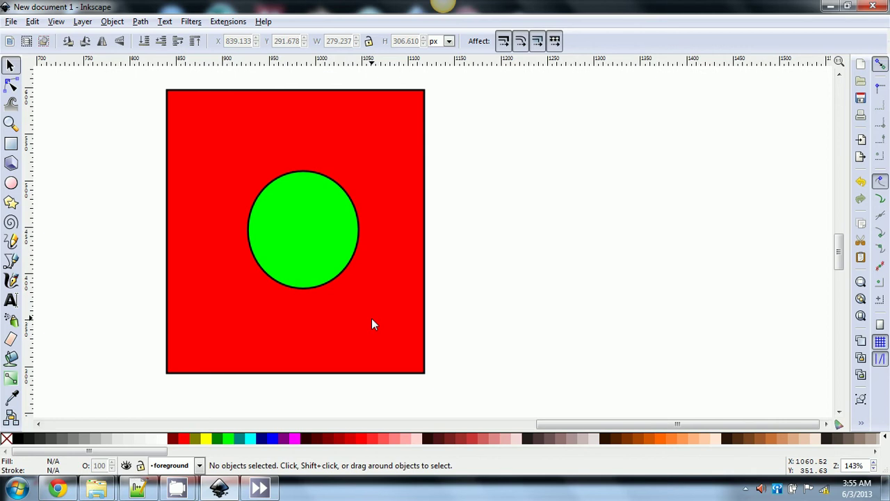
left_click_drag(371, 324, 218, 159)
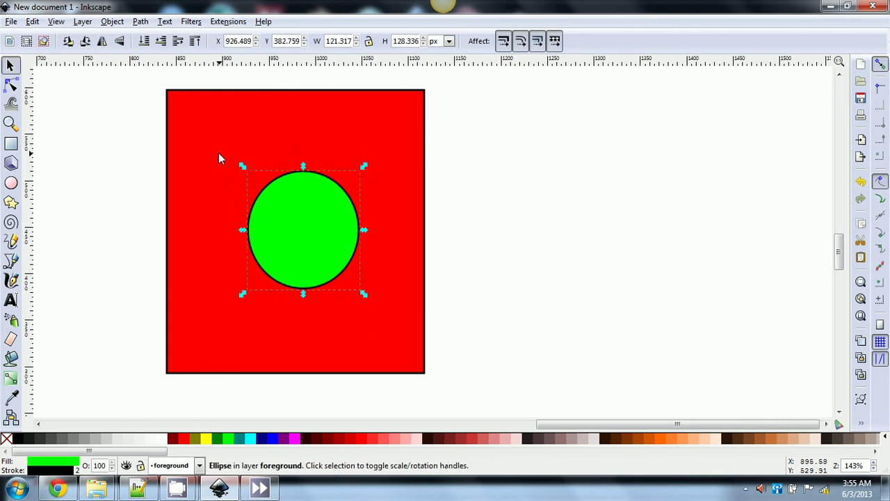
left_click(218, 153)
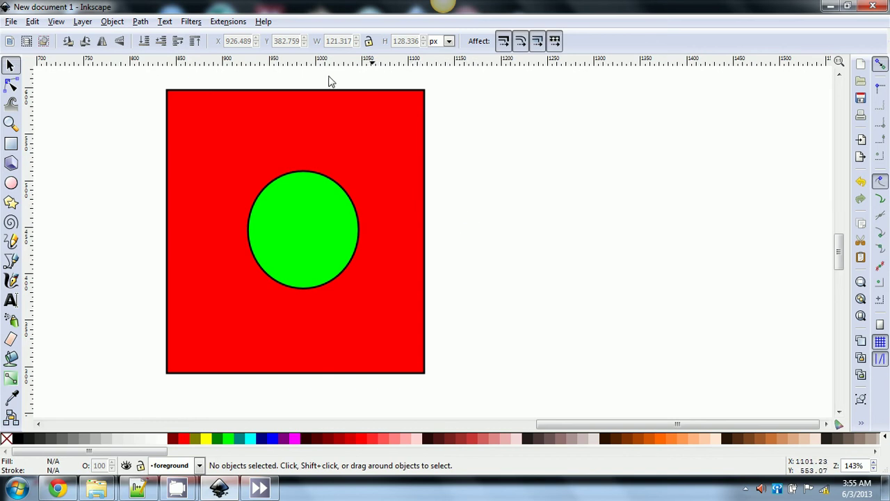
left_click_drag(217, 135, 382, 325)
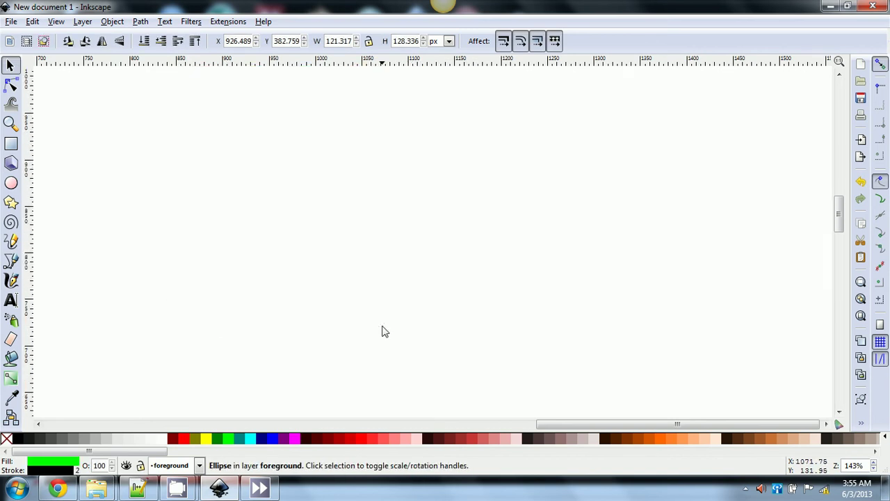
scroll(381, 326, "down", 3)
scroll(382, 326, "up", 6)
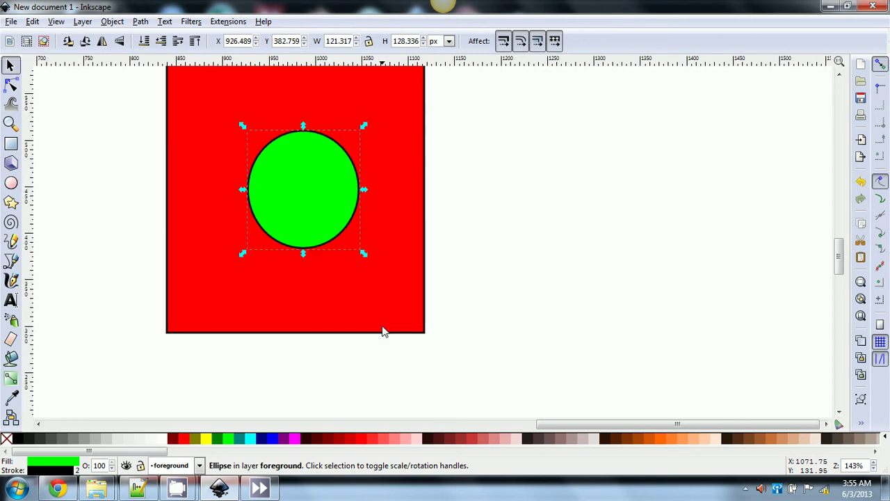
Check the available layers and lock the foreground layer.
left_click(199, 465)
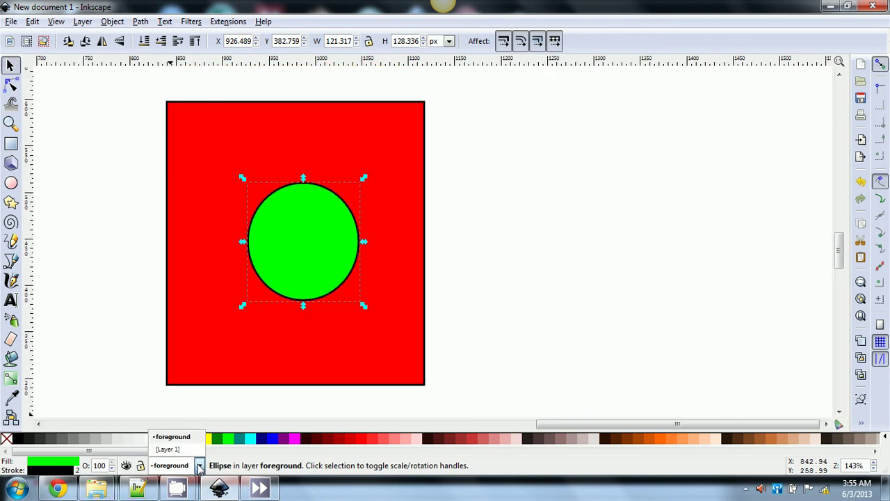
left_click(145, 463)
left_click(142, 465)
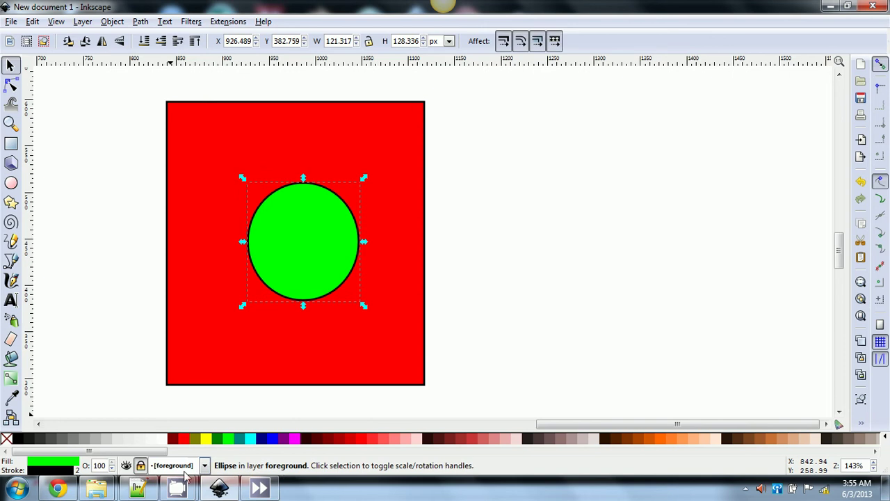
Make Layer 1 the current layer and unlock it.
left_click(205, 465)
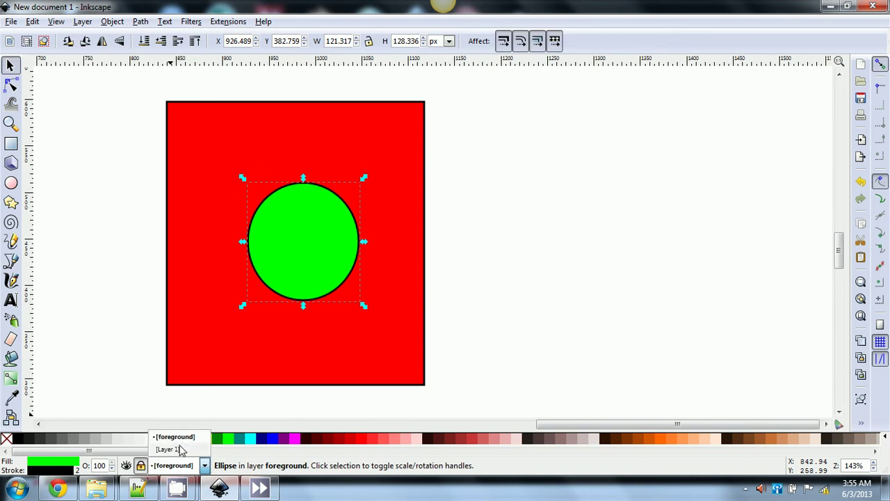
left_click(181, 449)
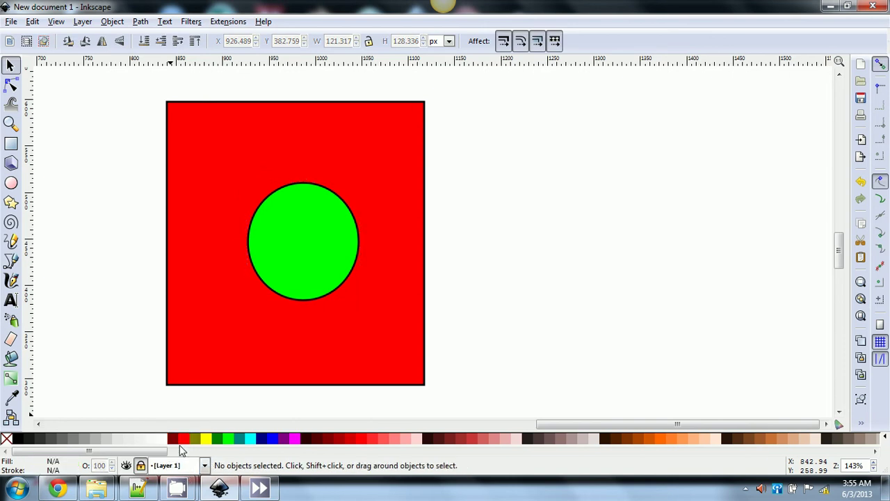
left_click(141, 466)
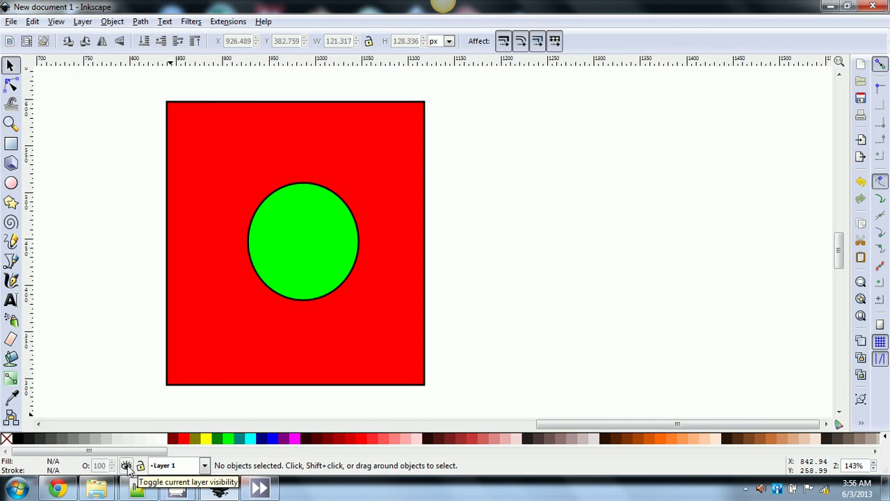
Hide Layer 1 and show it again.
left_click(127, 466)
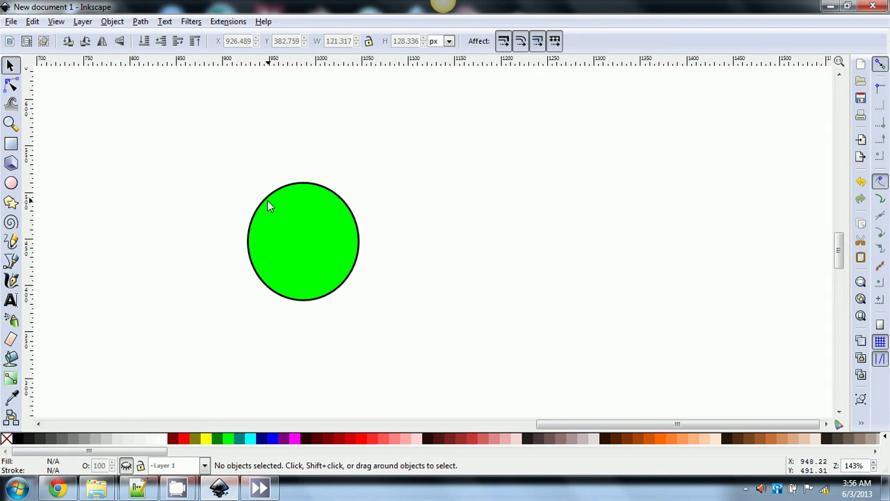
left_click(125, 466)
left_click(125, 466)
left_click(126, 465)
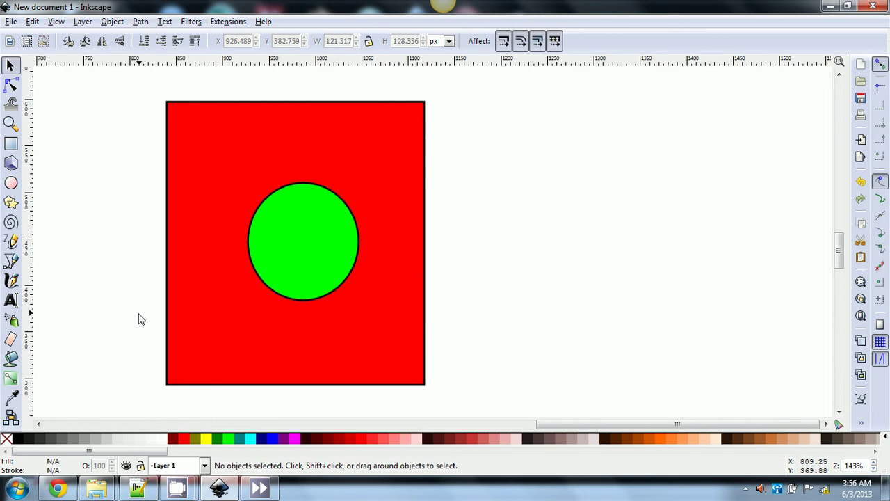
Draw two ellipses on Layer 1 across the rectangle's right and left edges, the left one about 122 × 110 px.
left_click(11, 183)
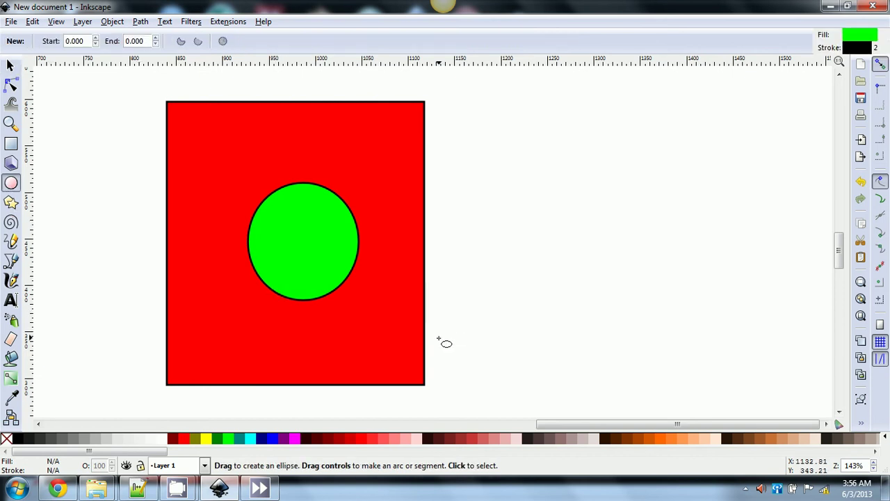
left_click_drag(441, 340, 330, 225)
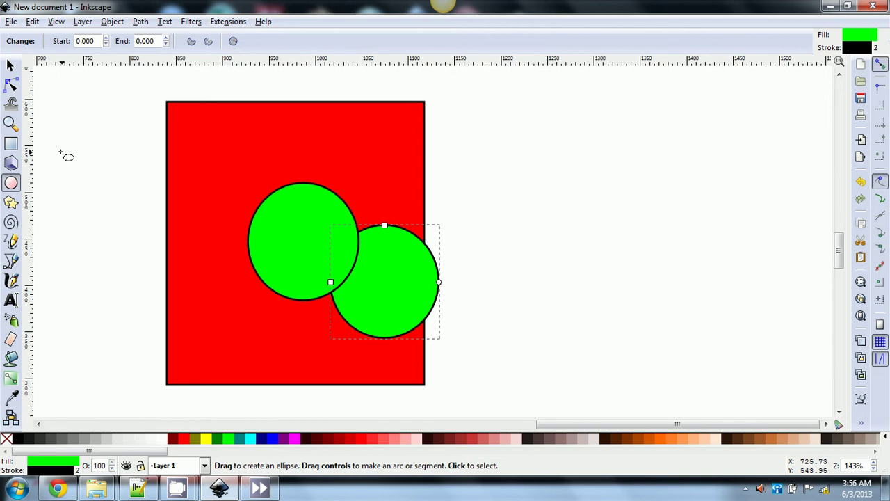
left_click_drag(150, 205, 262, 304)
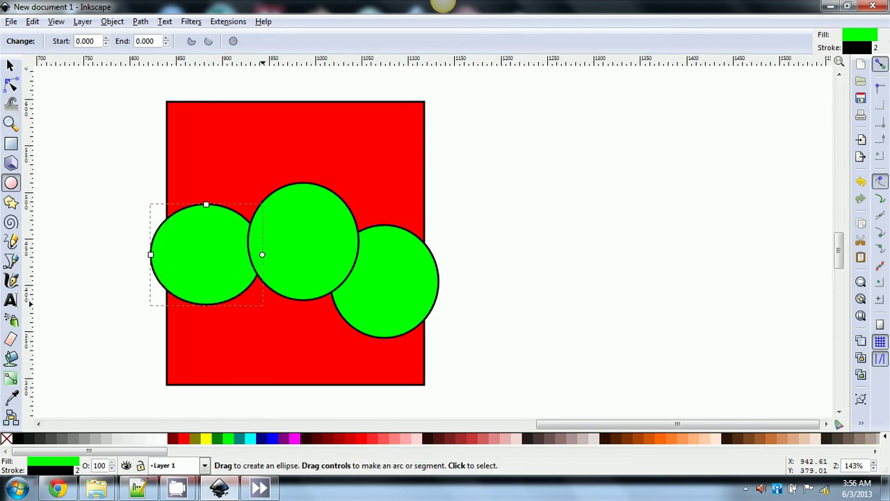
Select the two new ellipses on Layer 1 and try to add the middle ellipse from the locked foreground layer.
left_click(10, 65)
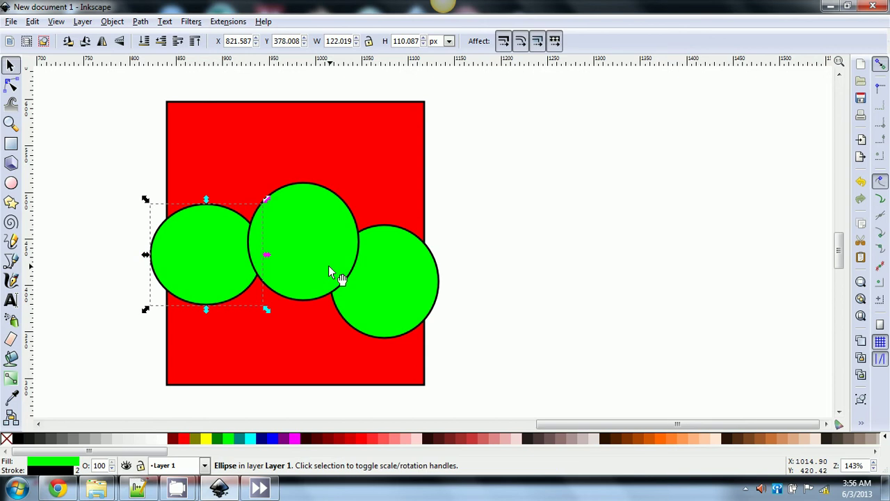
left_click(406, 320, "shift")
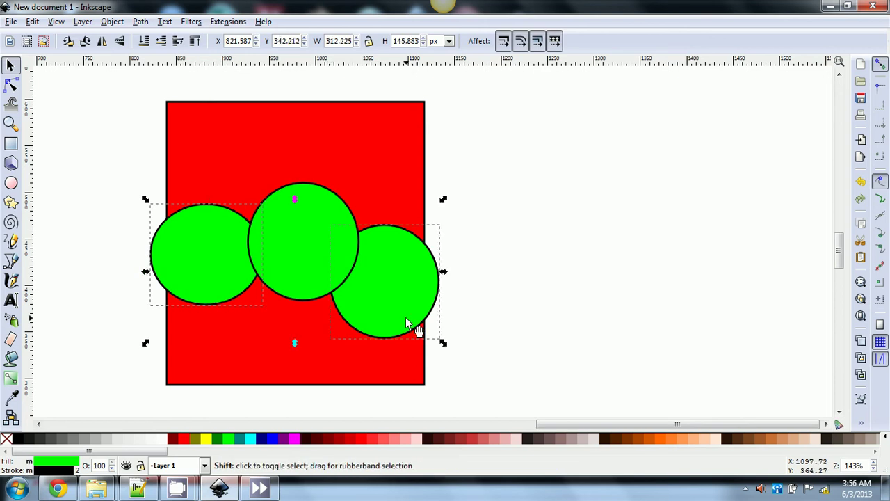
left_click(301, 245, "alt+shift")
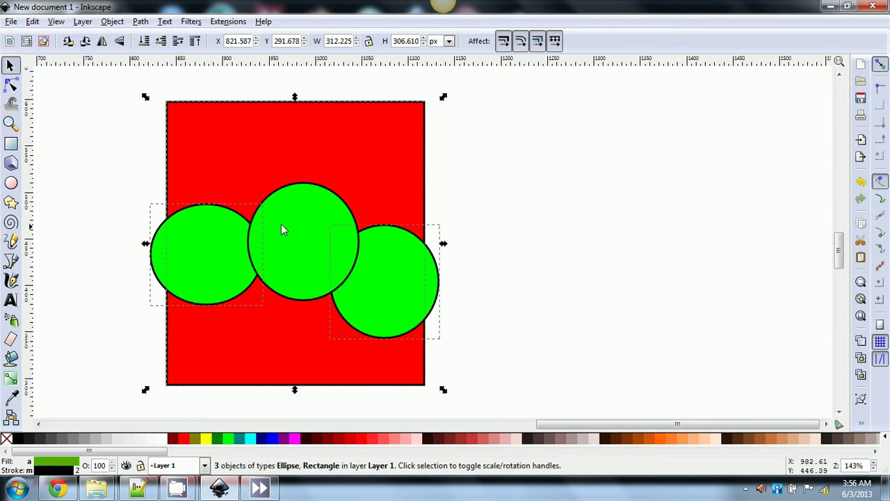
left_click(282, 154, "shift")
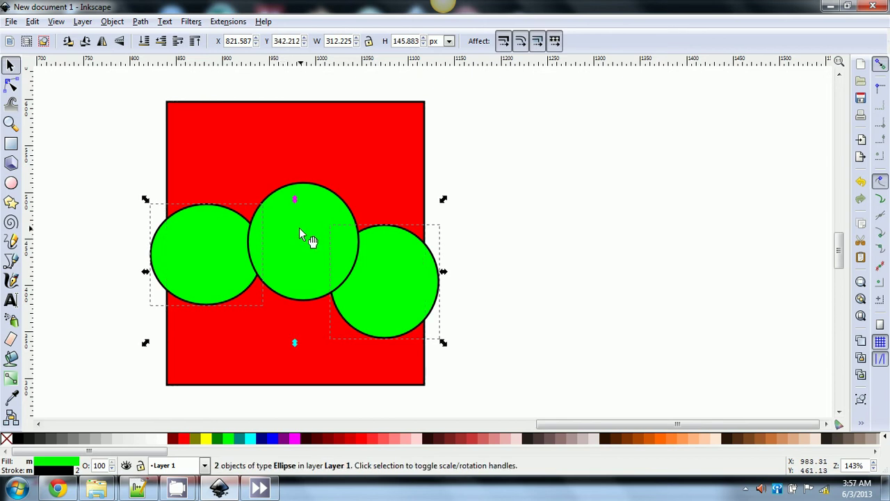
left_click(311, 245, "alt+shift")
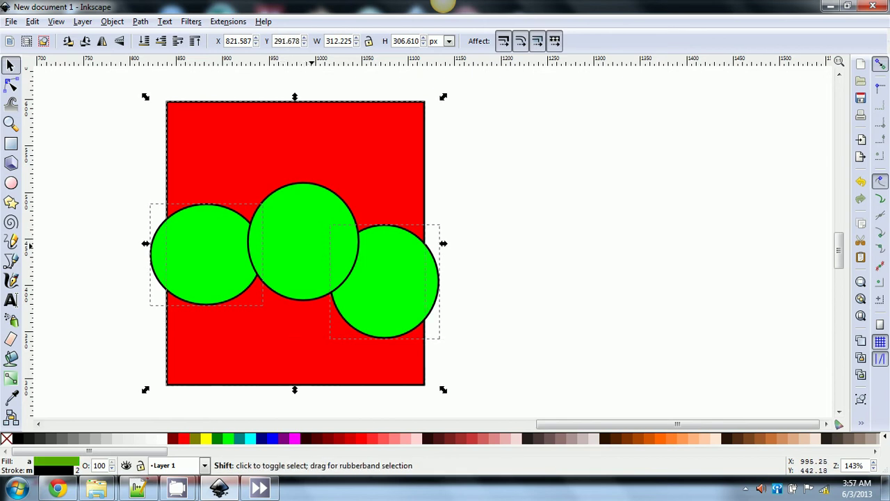
left_click(362, 152)
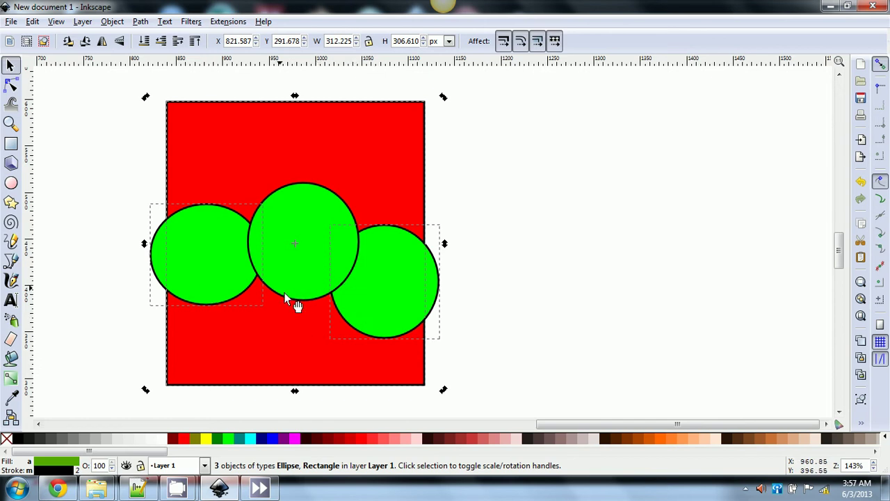
Undo the drawing of the two extra ellipses on Layer 1.
key("ctrl")
key("ctrl+z")
key("ctrl+z")
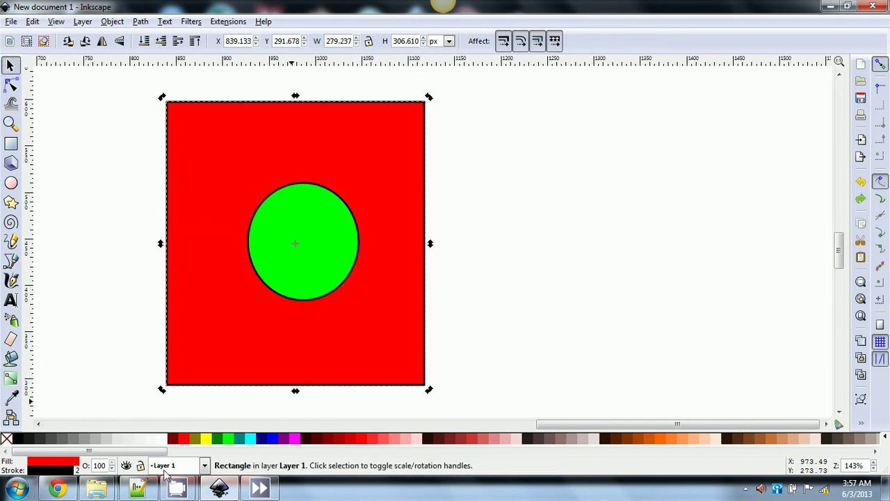
Lock Layer 1 and switch to the foreground layer, unlocking it for editing.
left_click(140, 466)
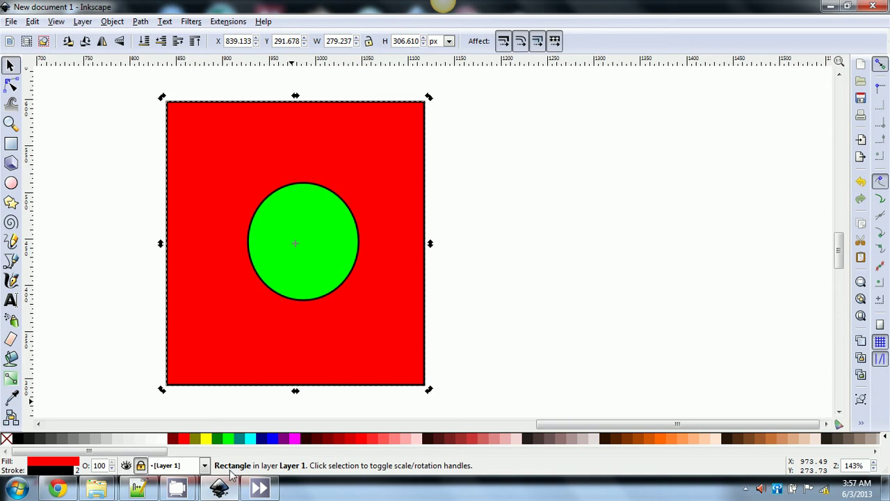
left_click(204, 466)
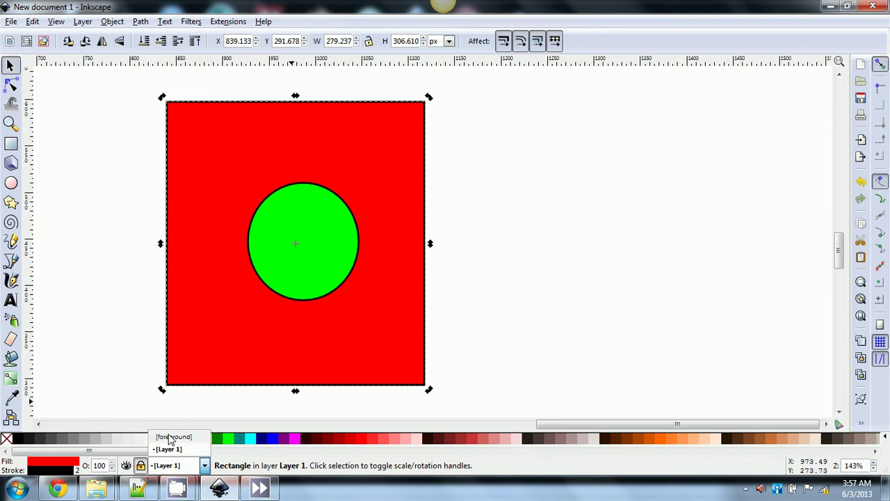
left_click(172, 436)
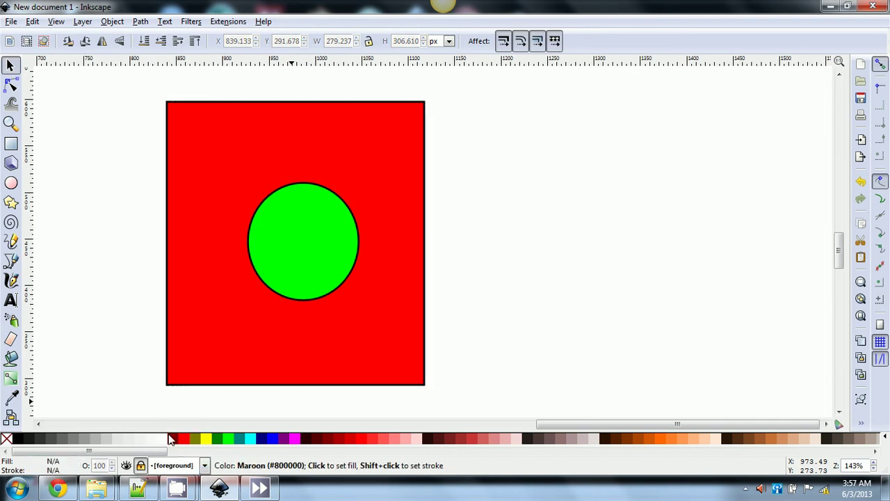
left_click(140, 466)
Paste three copies of the green ellipse on the foreground layer and spread them to the original's lower right, lower left and left.
left_click(300, 259)
key("ctrl+c")
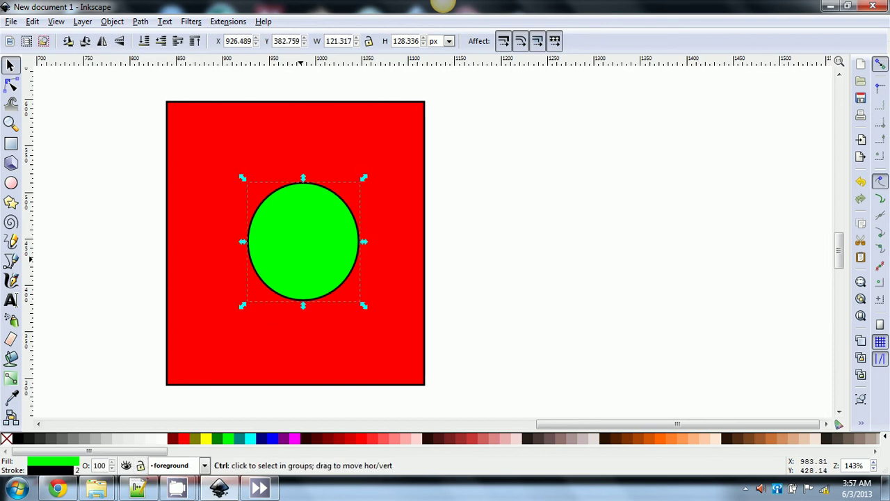
key("ctrl+v")
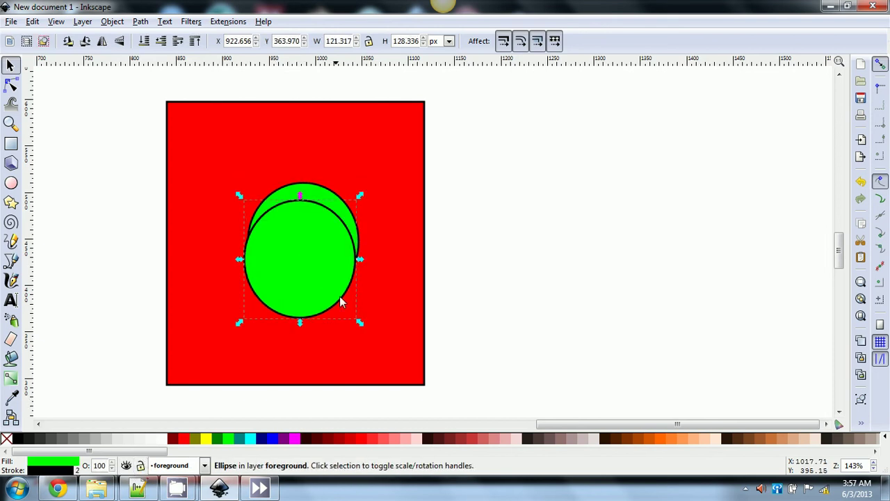
left_click_drag(323, 270, 379, 313)
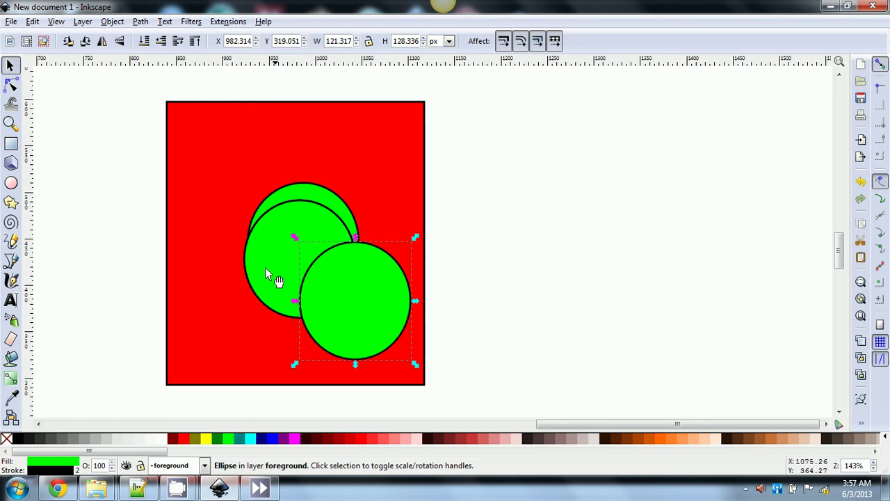
left_click_drag(258, 256, 215, 297)
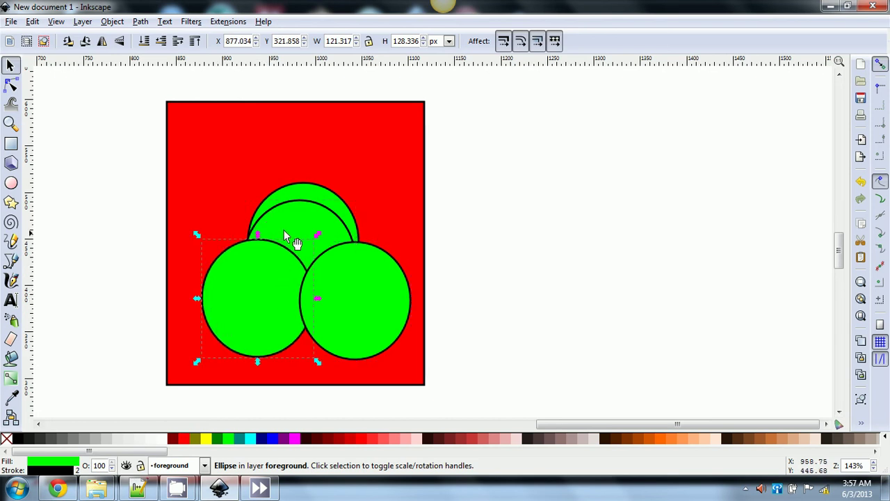
left_click_drag(292, 226, 203, 197)
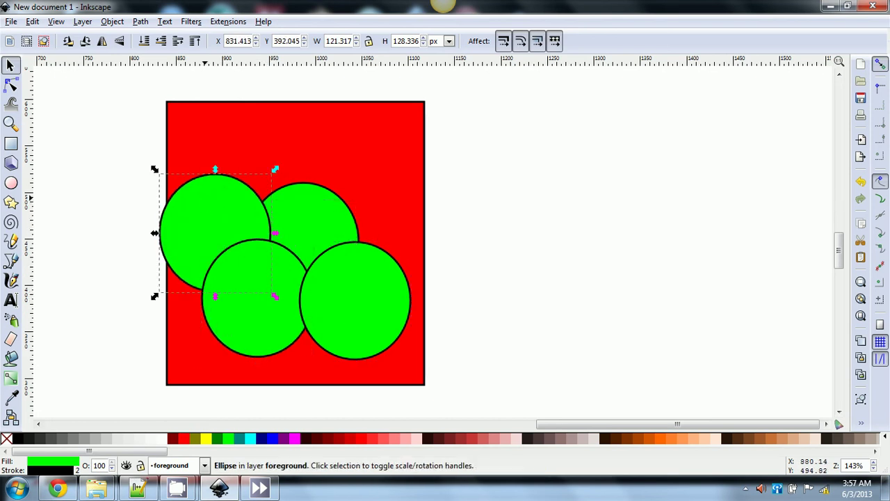
Group the four green ellipses and move the group about 105 px right and 9 px down.
key("shift")
left_click(365, 318, "shift")
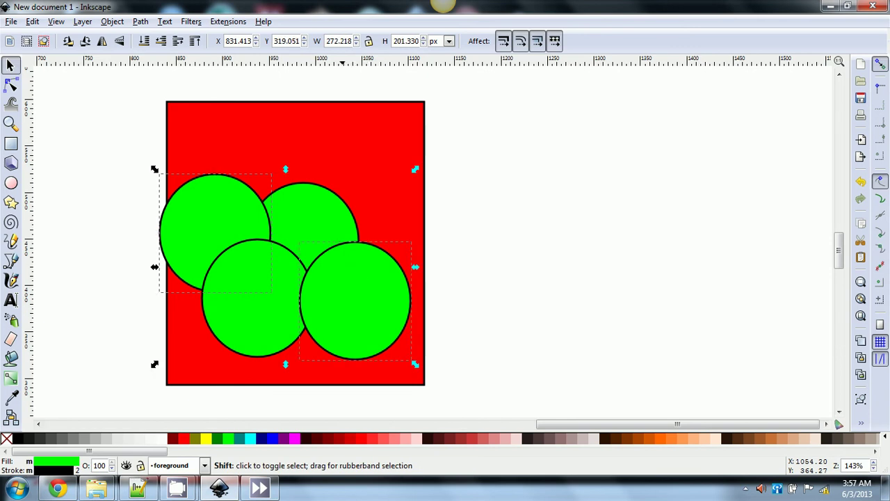
left_click(338, 231, "shift")
left_click(257, 326, "shift")
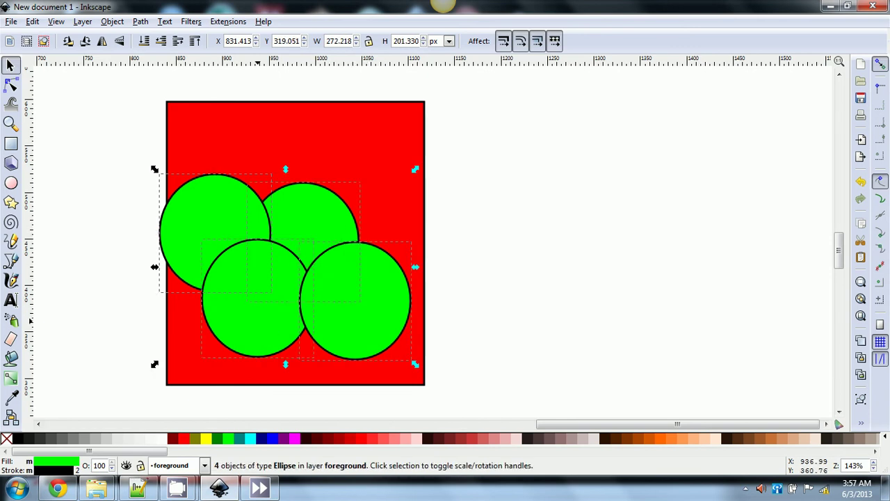
key("ctrl+g")
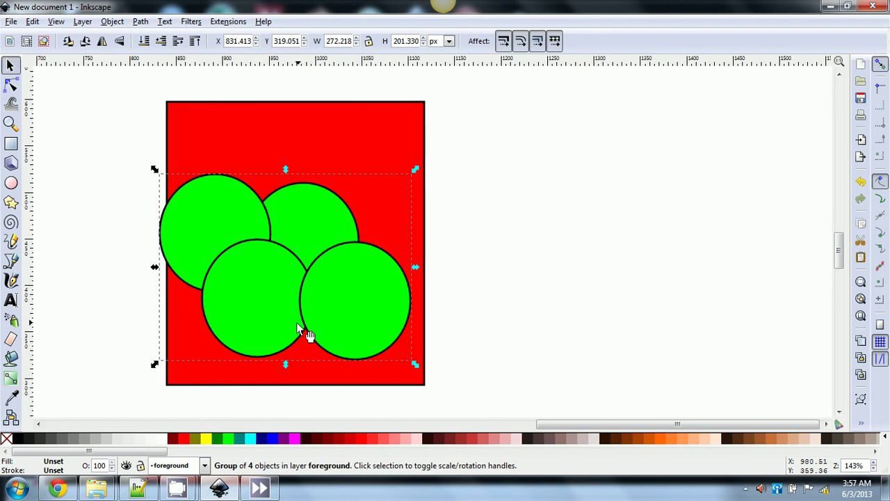
left_click_drag(258, 340, 356, 349)
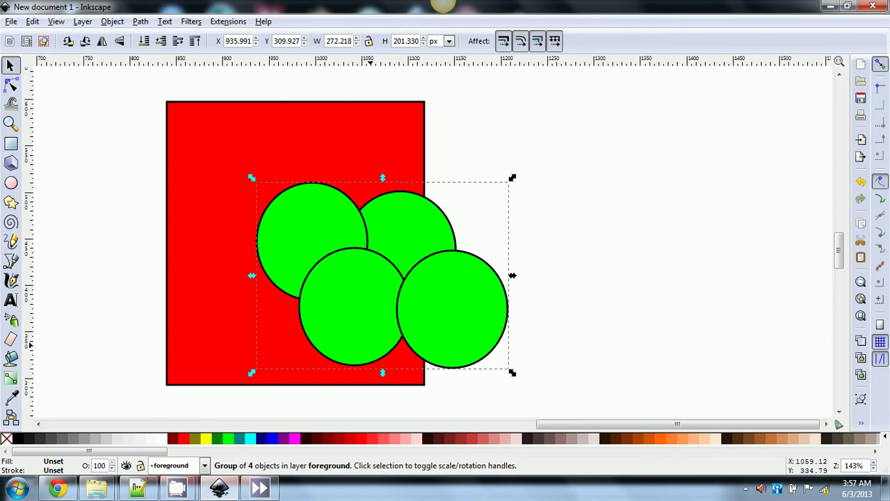
Wrap the group of four green ellipses in another group, then deselect and reselect it.
key("ctrl+g")
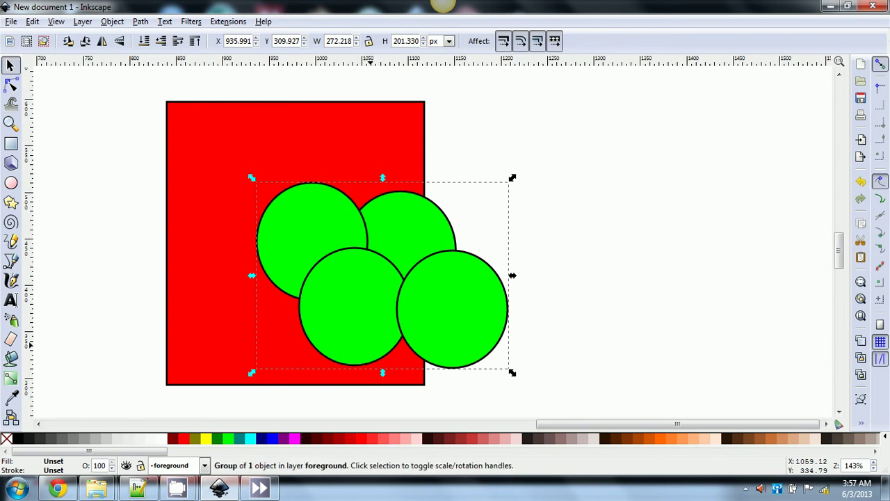
left_click(658, 270)
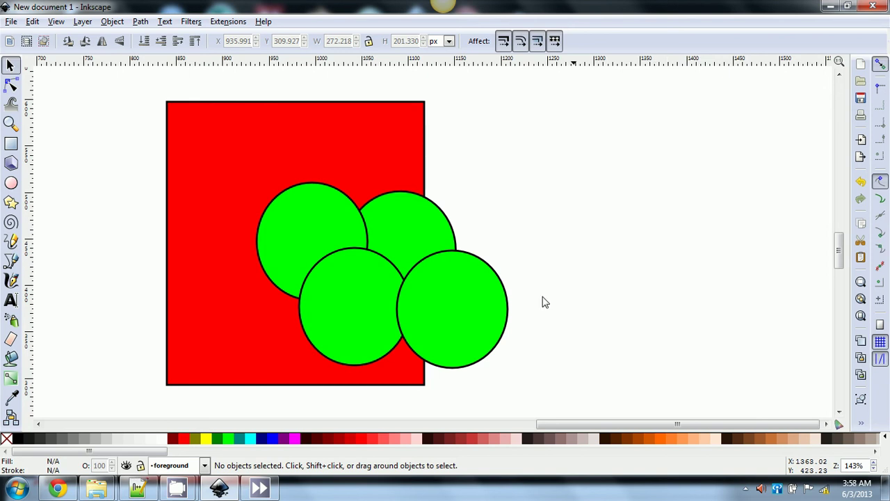
left_click(475, 306)
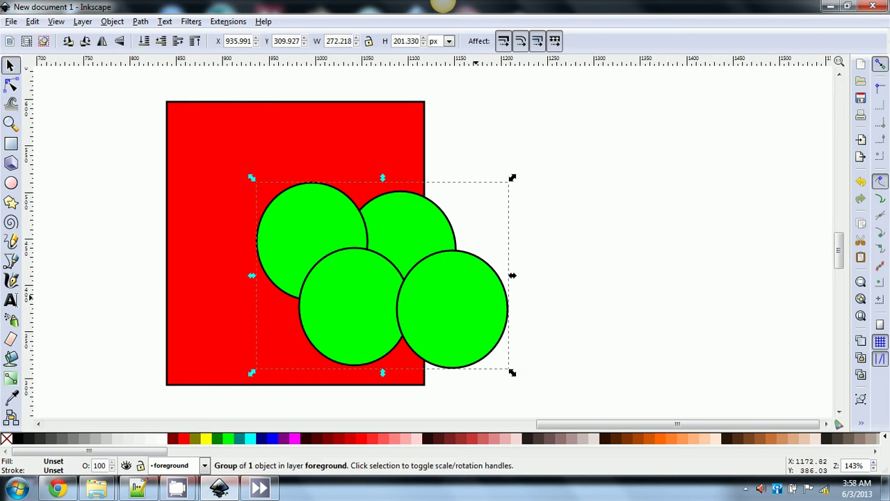
Move the green ellipse group to about X 978, Y 329 px and rotate it counterclockwise about its centre.
left_click_drag(475, 306, 472, 273)
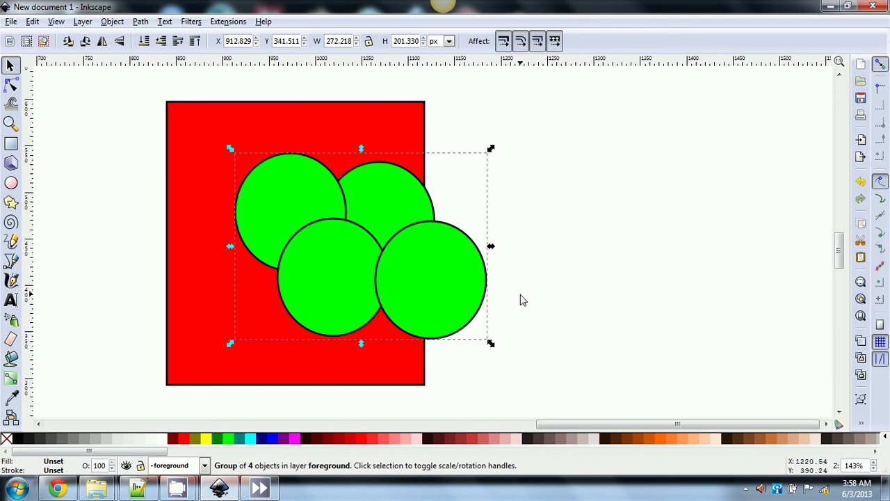
left_click_drag(459, 292, 521, 304)
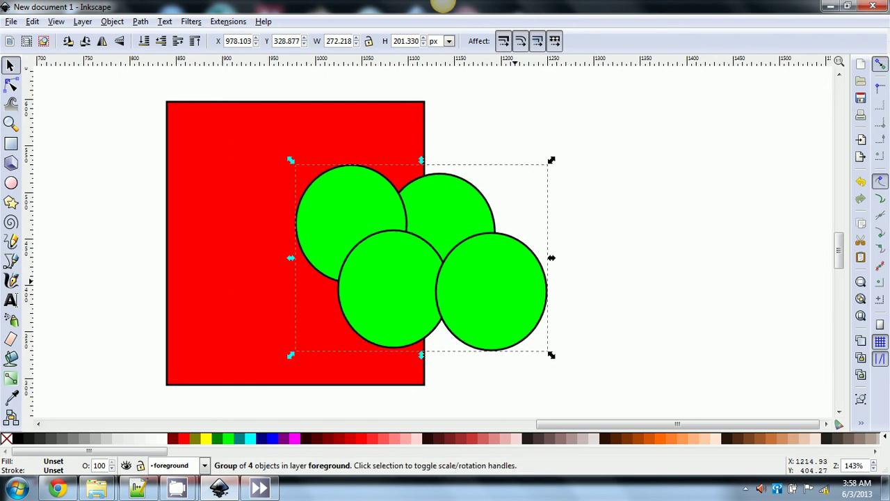
left_click(518, 292)
left_click_drag(552, 161, 503, 111)
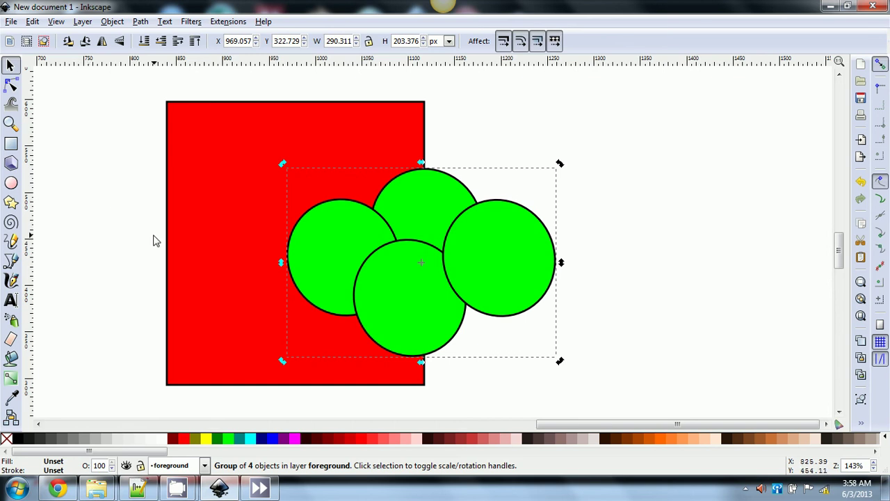
Switch to Layer 1, unlock it, and select the red rectangle with the Selector tool.
left_click(205, 466)
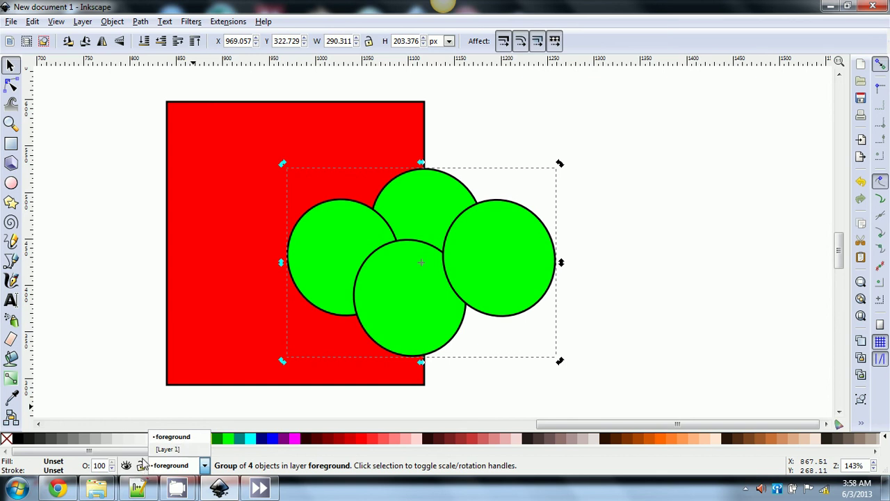
left_click(145, 468)
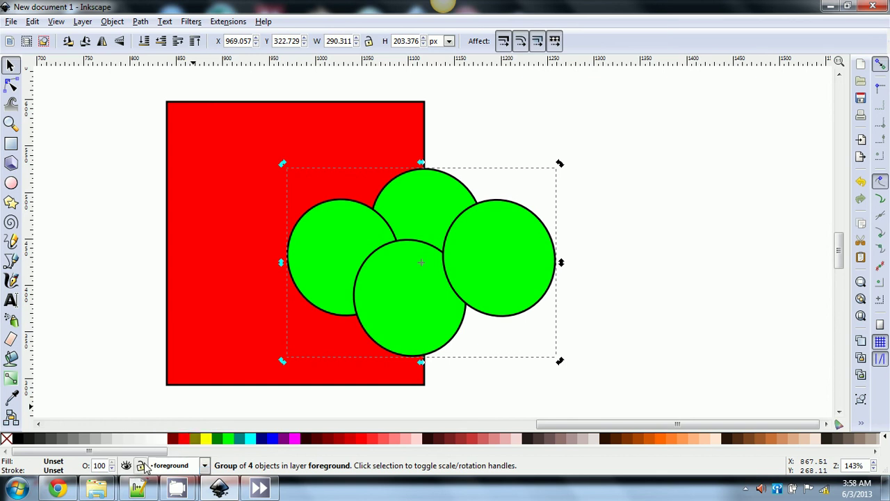
left_click(202, 465)
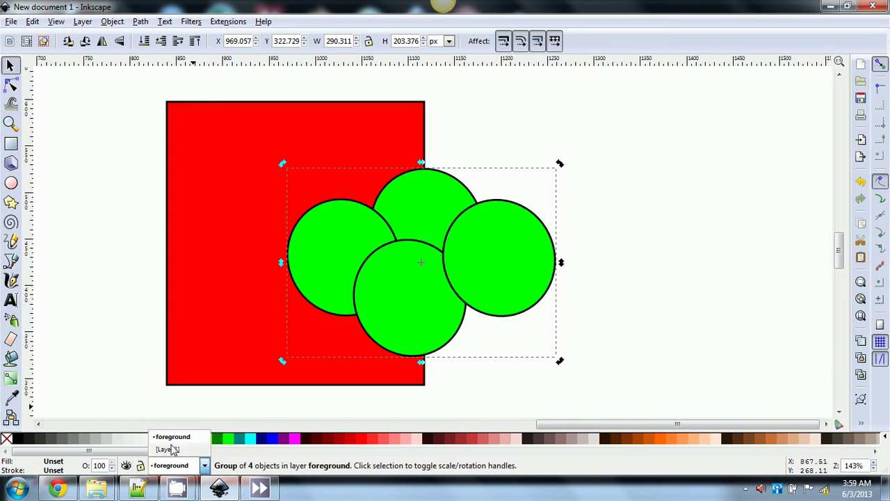
left_click(171, 448)
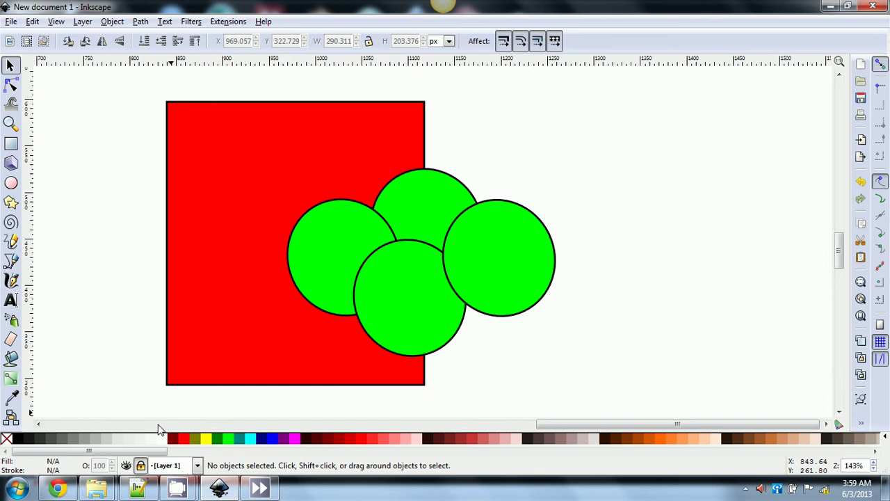
left_click(142, 465)
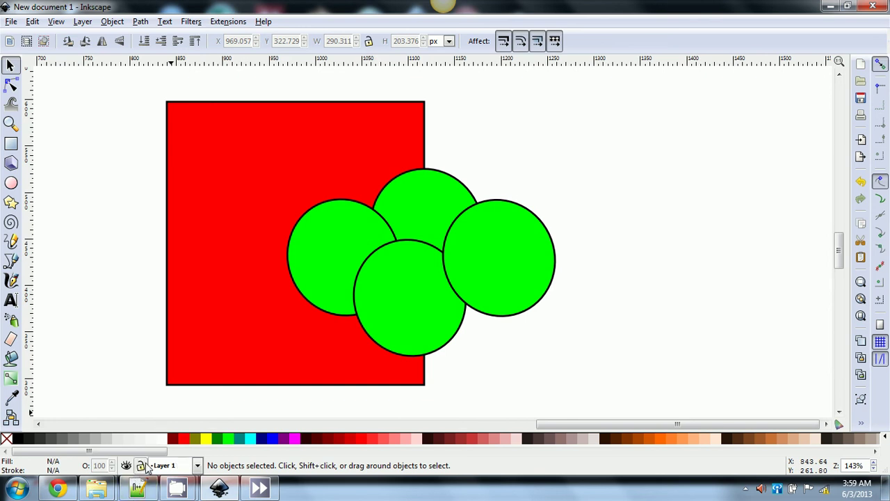
double_click(260, 322)
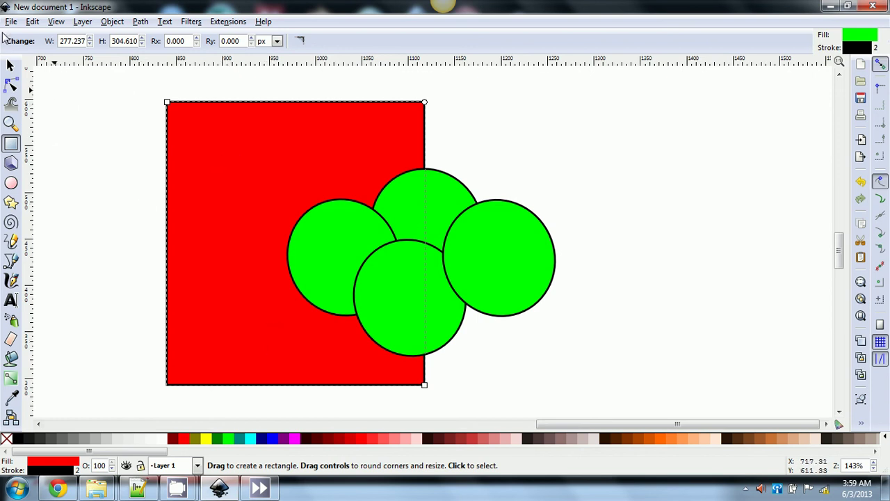
left_click(11, 65)
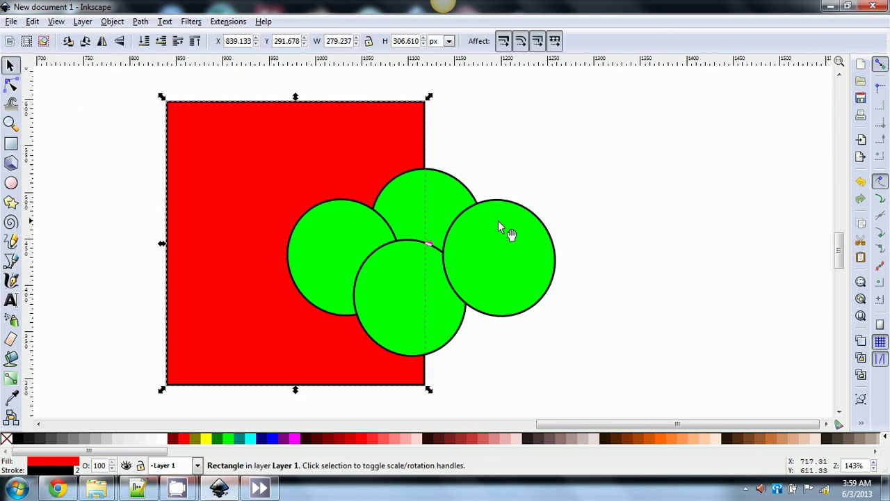
Move the green ellipse group clear of the red rectangle, to about X 1182, Y 338 px.
left_click(475, 272)
left_click_drag(477, 272, 643, 279)
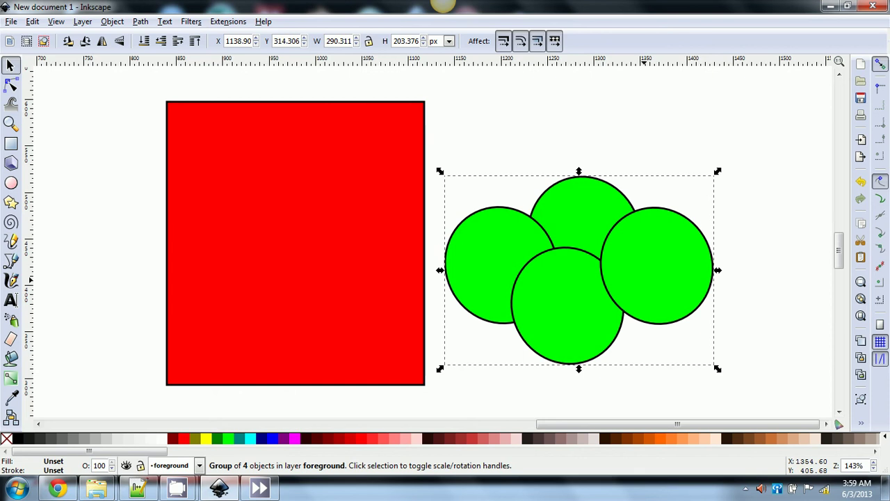
left_click_drag(671, 268, 710, 246)
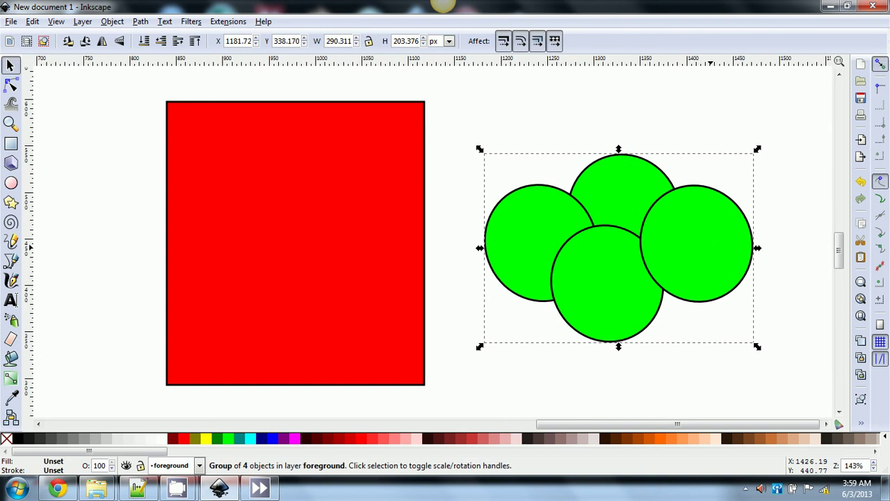
Stop the running CamStudio screen recording.
left_click(746, 490)
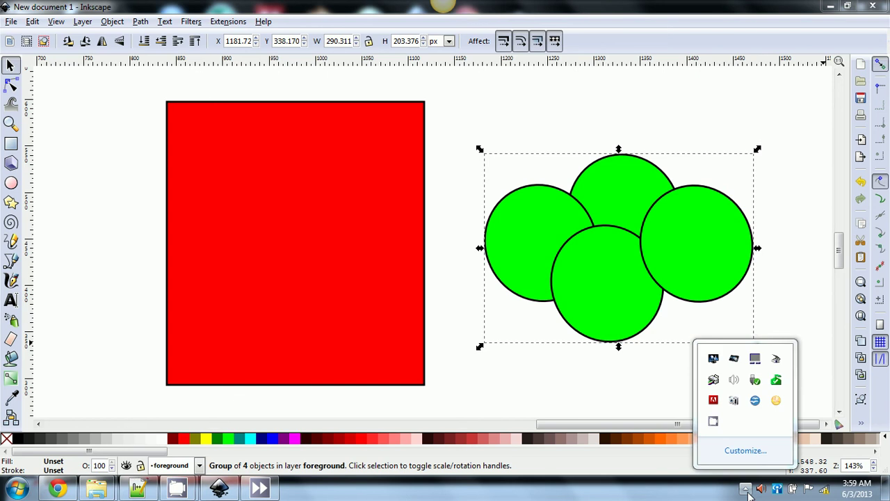
right_click(716, 423)
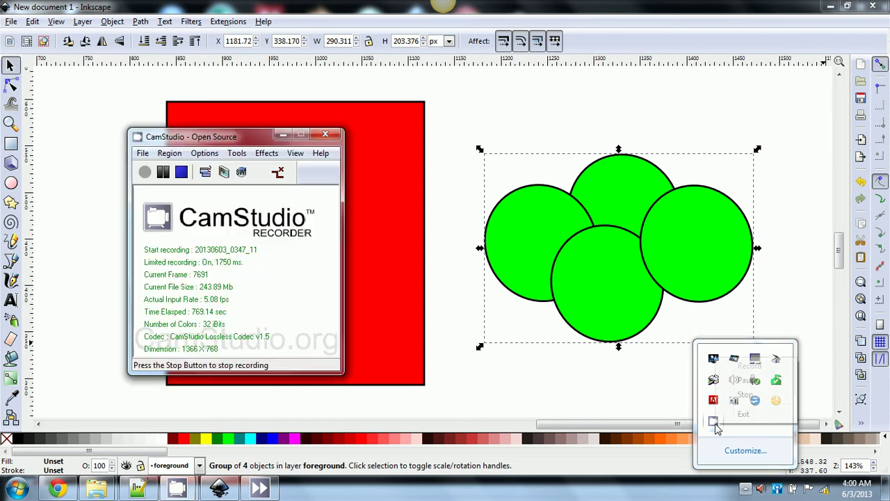
left_click(744, 395)
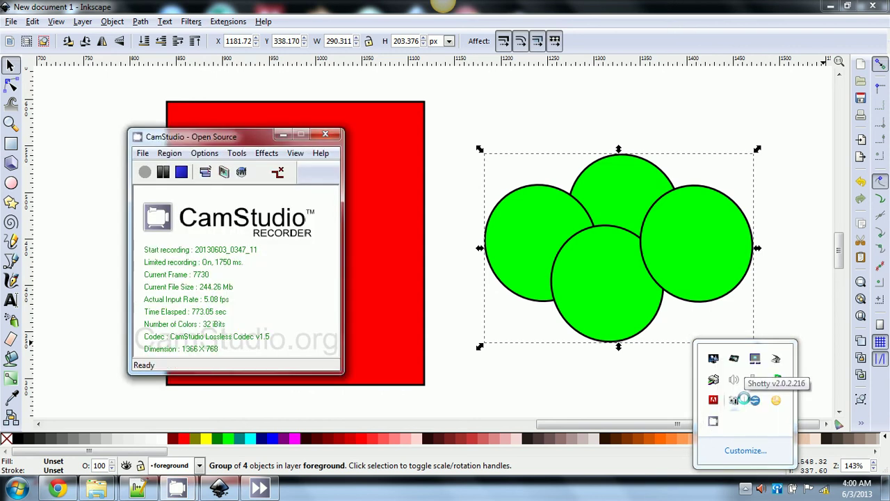